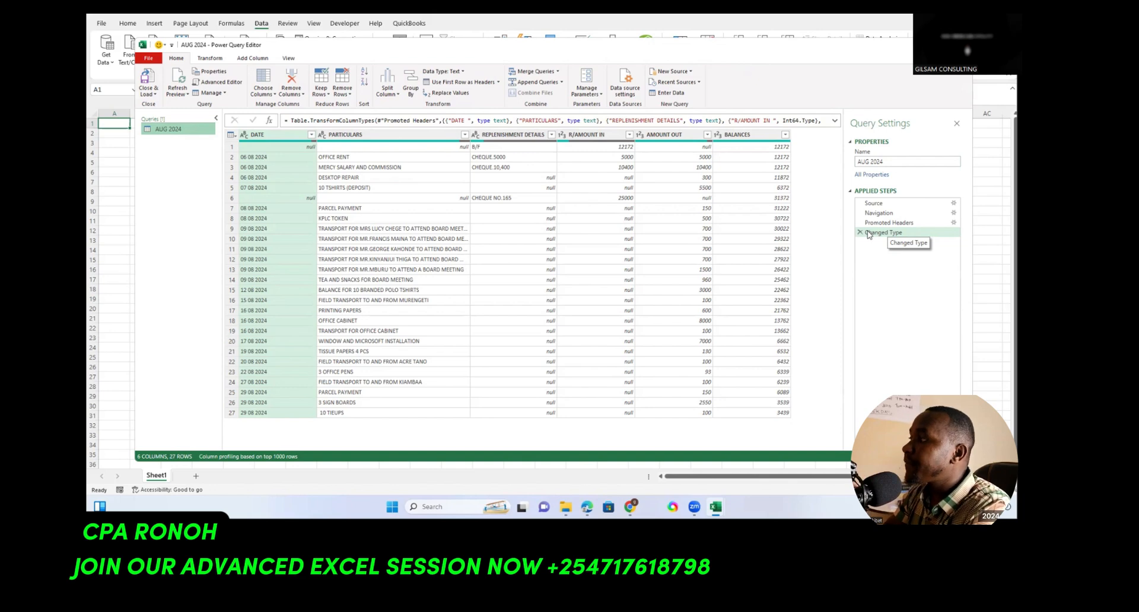
# Delete the Changed Type, Promoted Headers and Navigation steps from the AUG 2024 query, keeping only Source
pyautogui.click(860, 232)
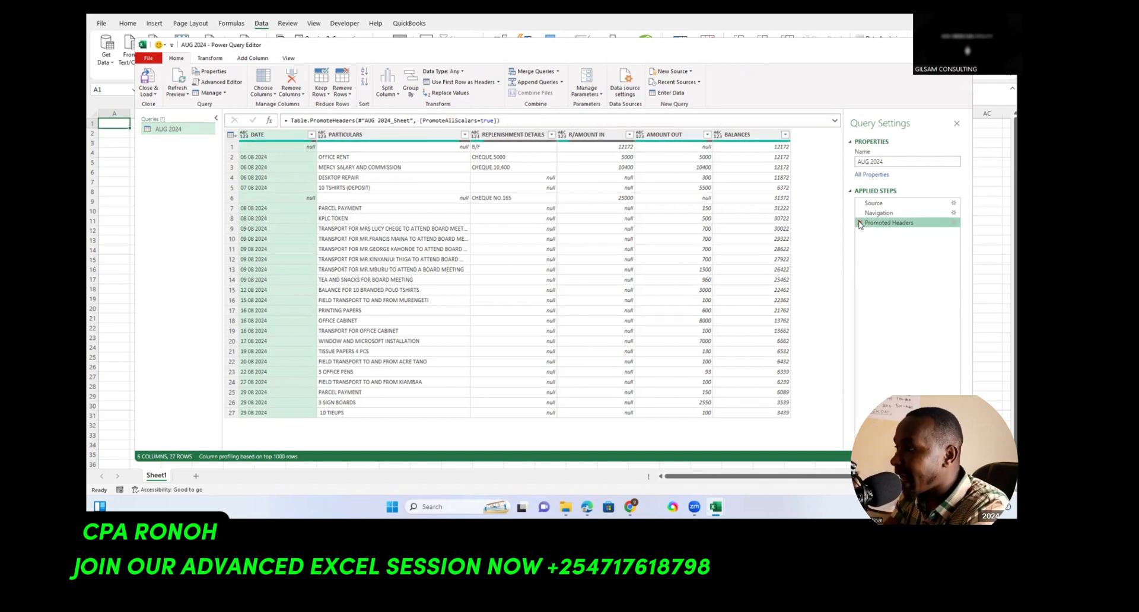
pyautogui.click(859, 221)
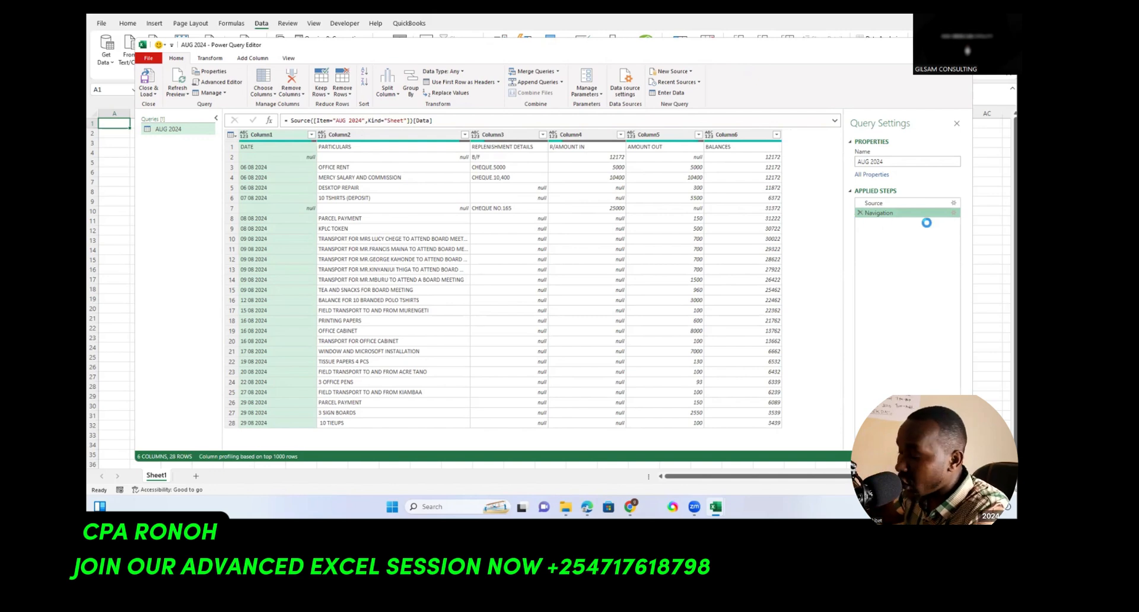
pyautogui.click(860, 213)
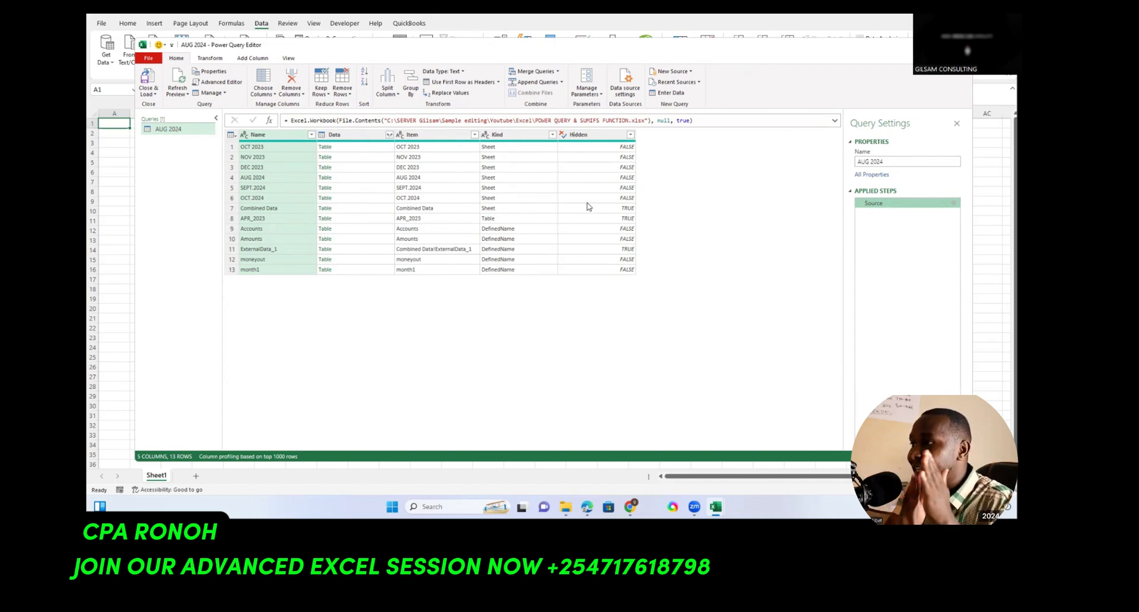
# Remove the Hidden, Kind and Item columns from the query, leaving only Name and Data
pyautogui.rightClick(578, 136)
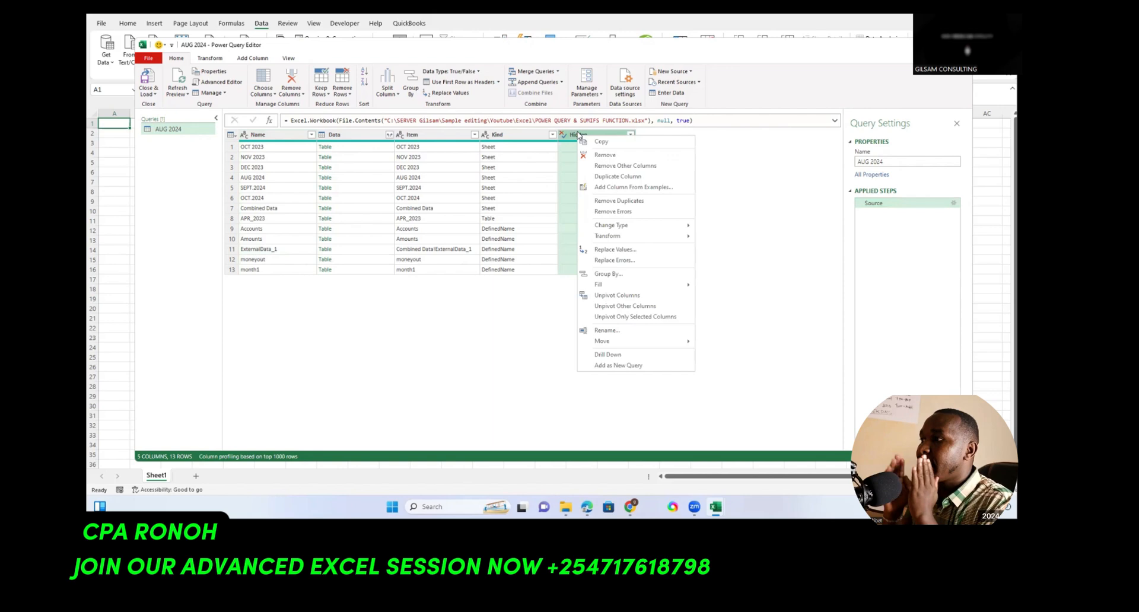
pyautogui.click(602, 157)
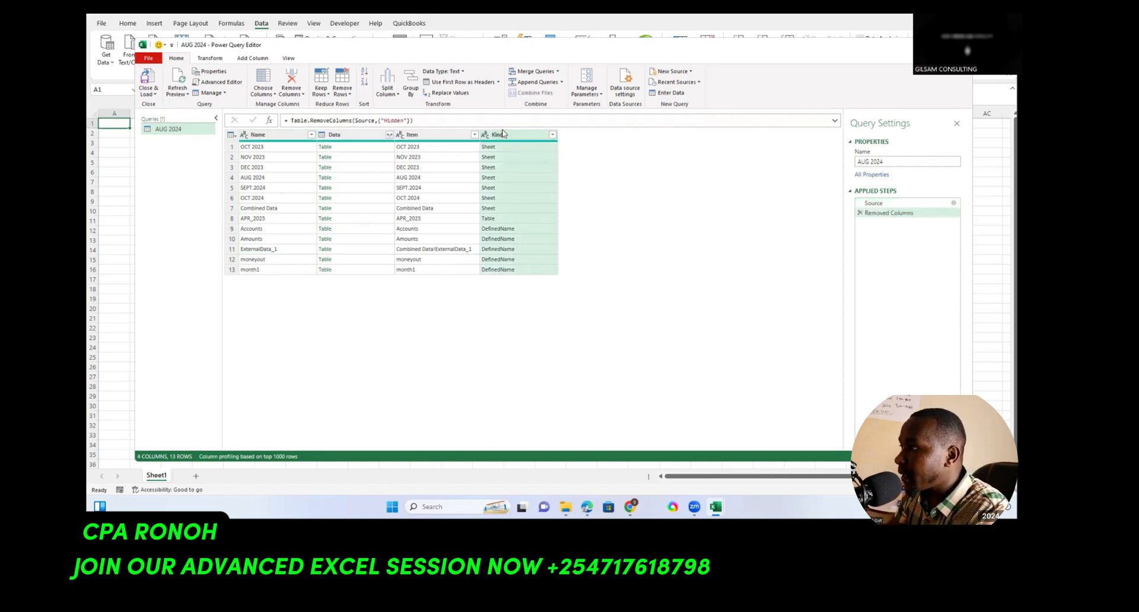
pyautogui.rightClick(519, 135)
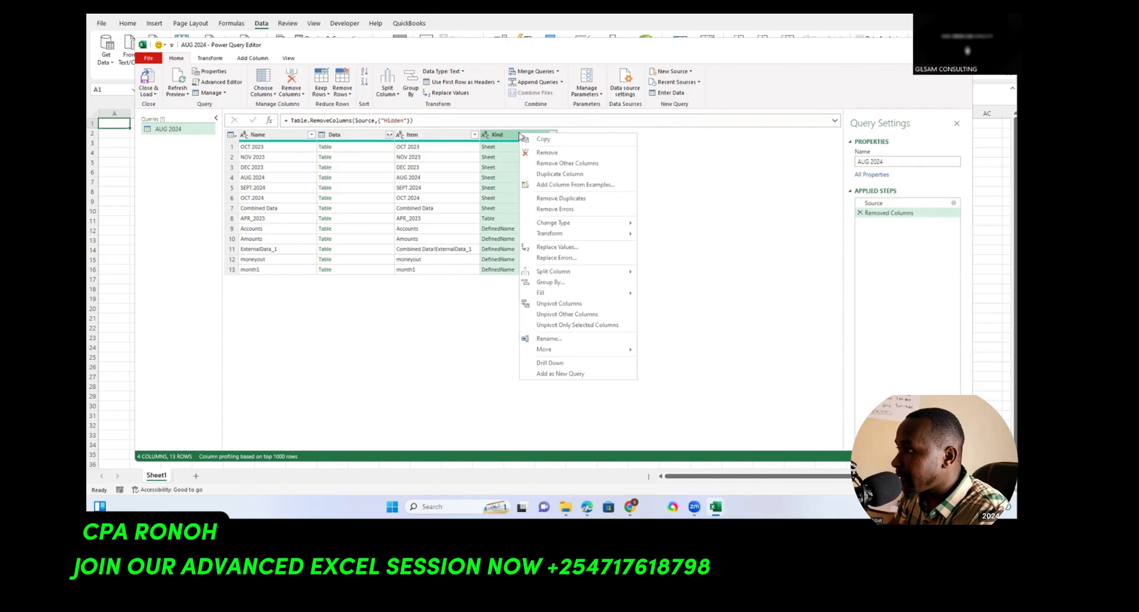
pyautogui.click(547, 153)
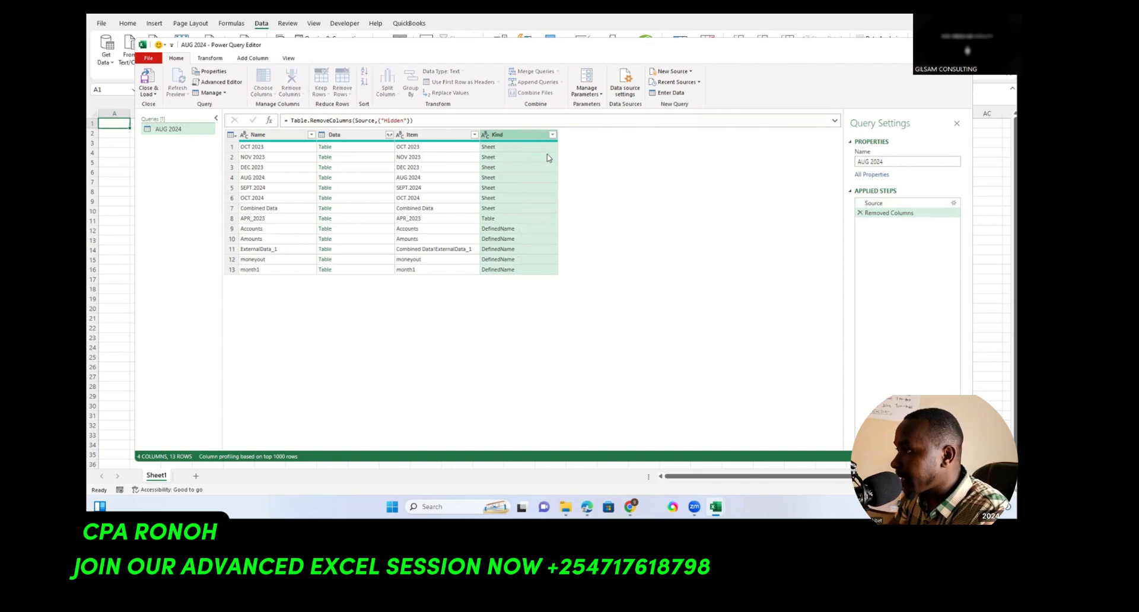
pyautogui.rightClick(439, 135)
pyautogui.click(451, 152)
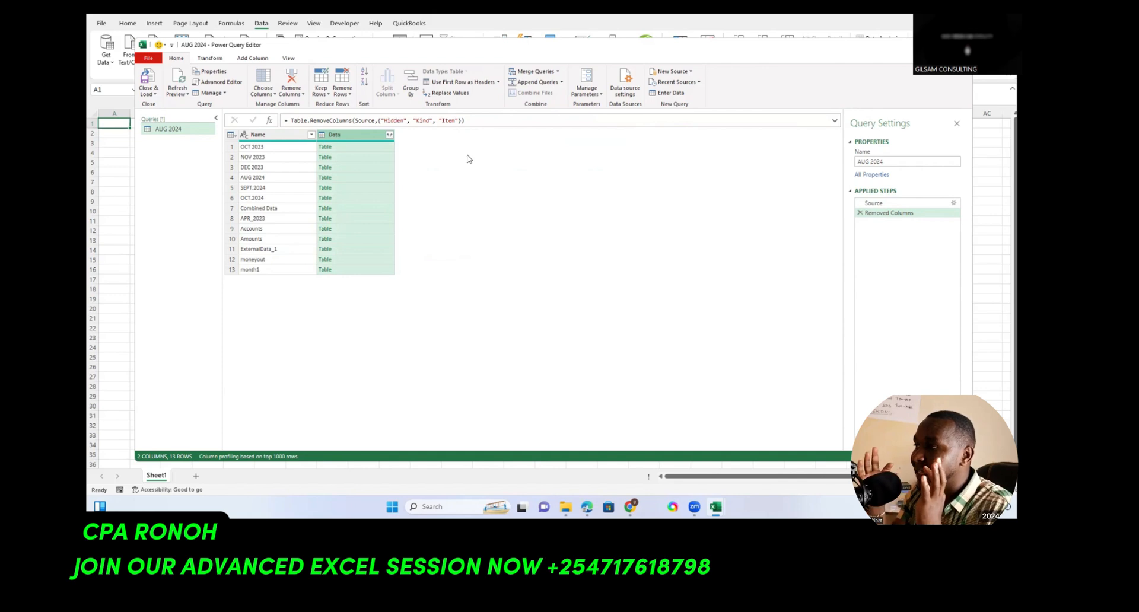
# Expand the Data column into all listed columns, Column1 to Column5, using the original column name as prefix, and look through the combined rows
pyautogui.click(390, 135)
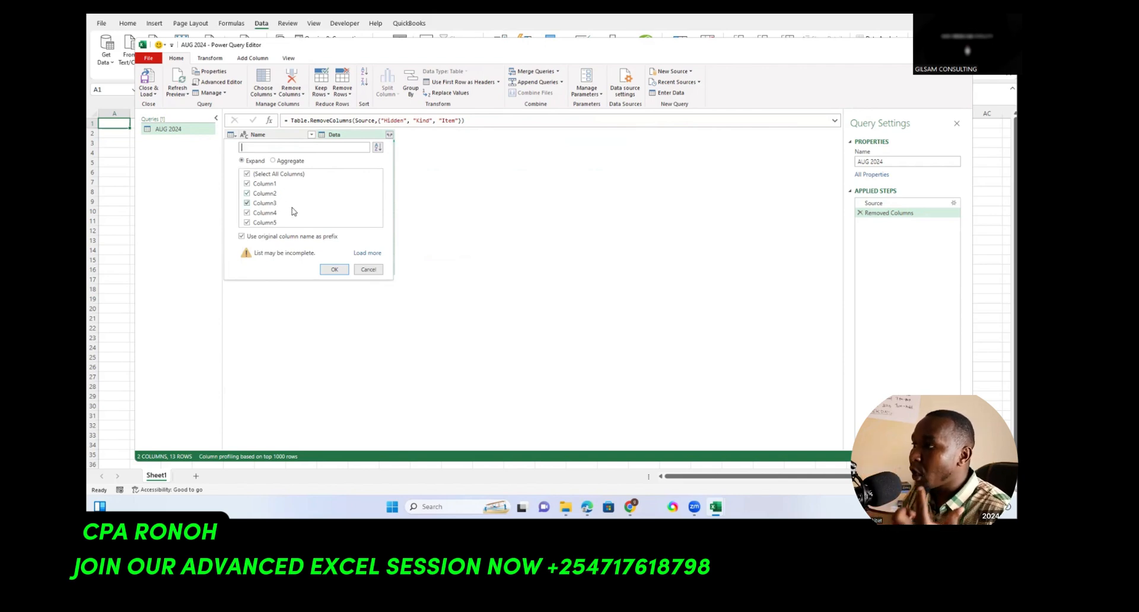
pyautogui.click(335, 269)
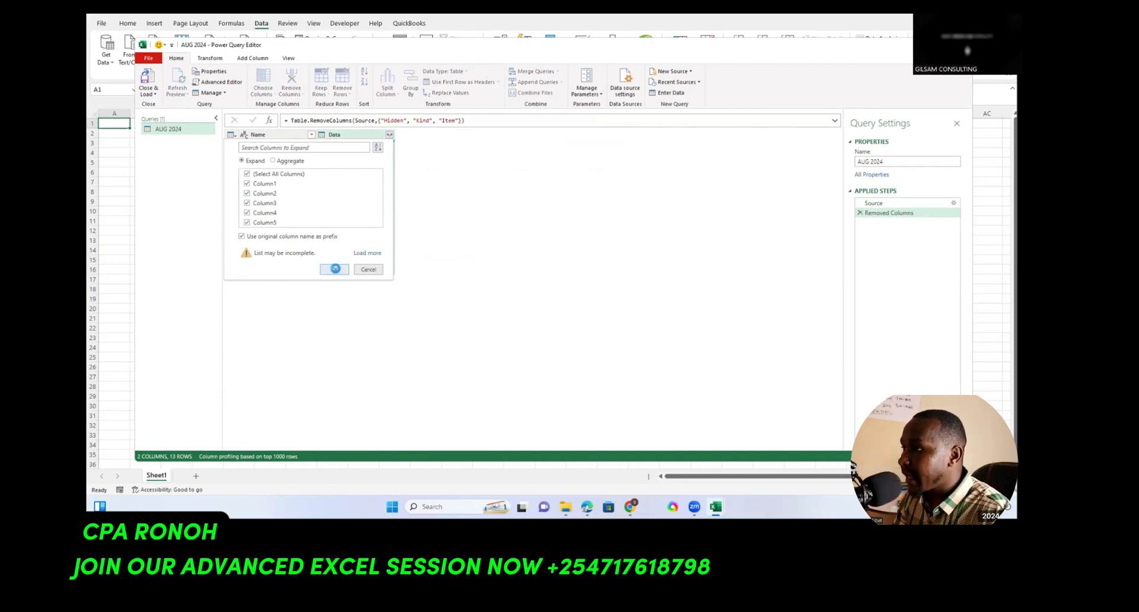
pyautogui.scroll(-7, 472, 245)
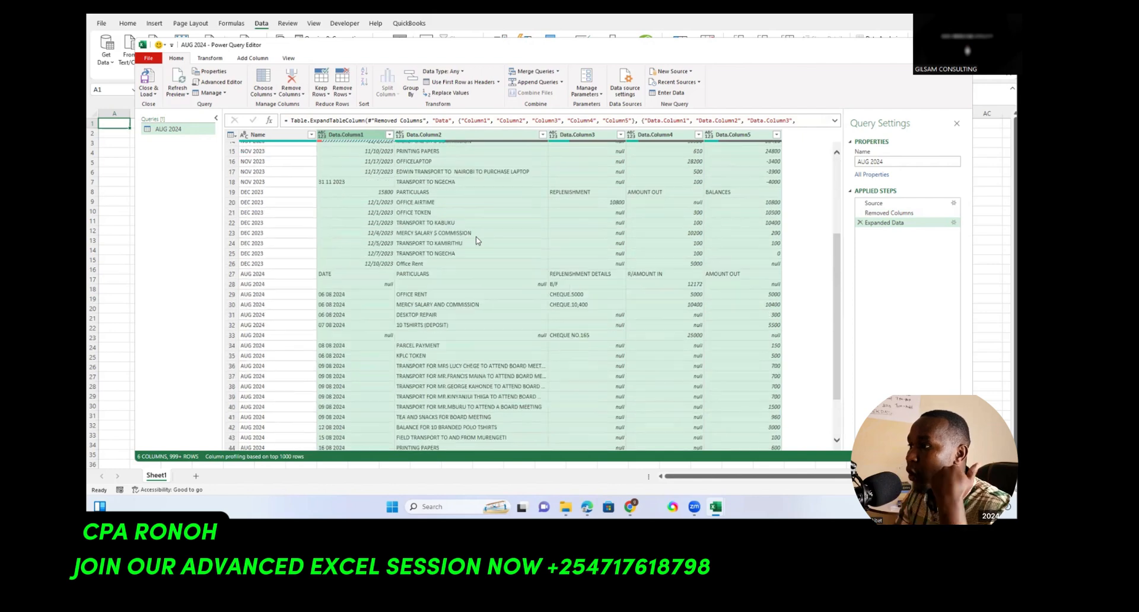
pyautogui.scroll(-12, 469, 243)
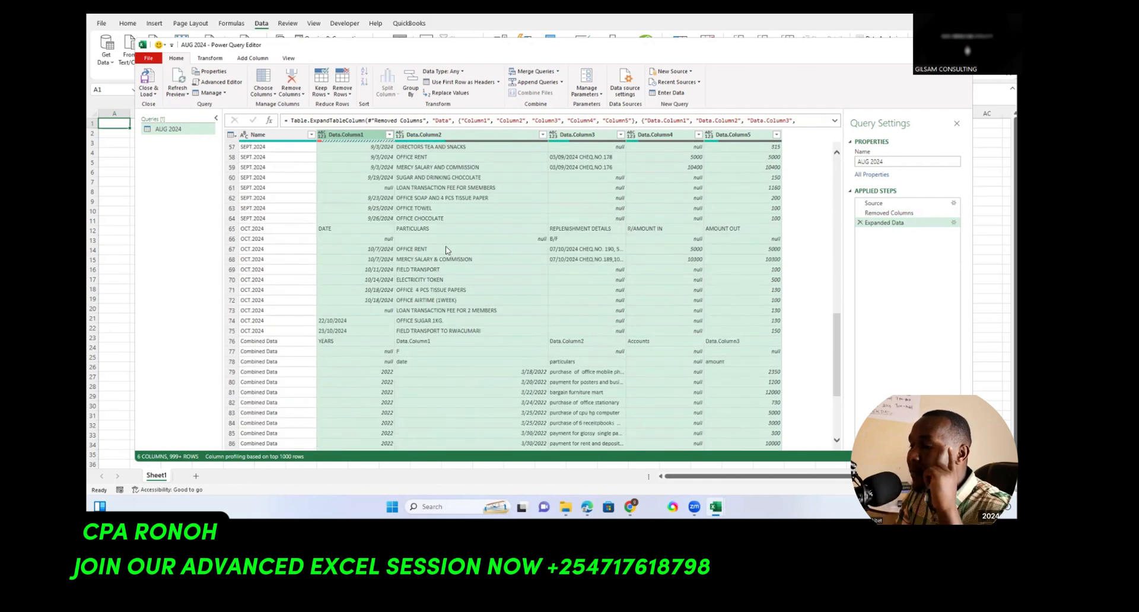
pyautogui.scroll(-18, 446, 250)
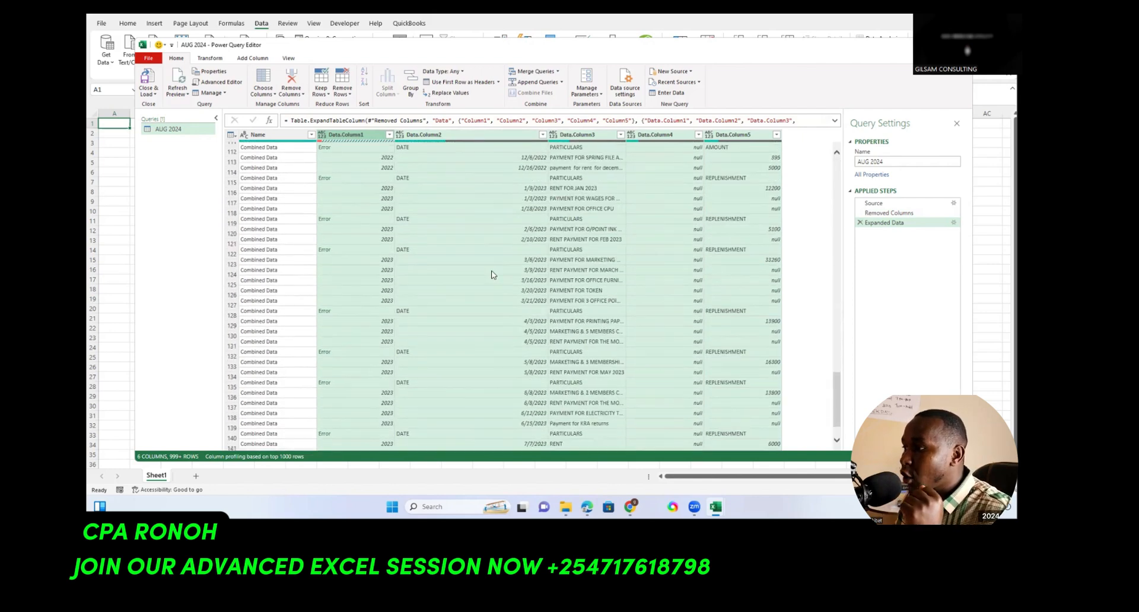
pyautogui.scroll(-3, 492, 275)
pyautogui.scroll(20, 492, 275)
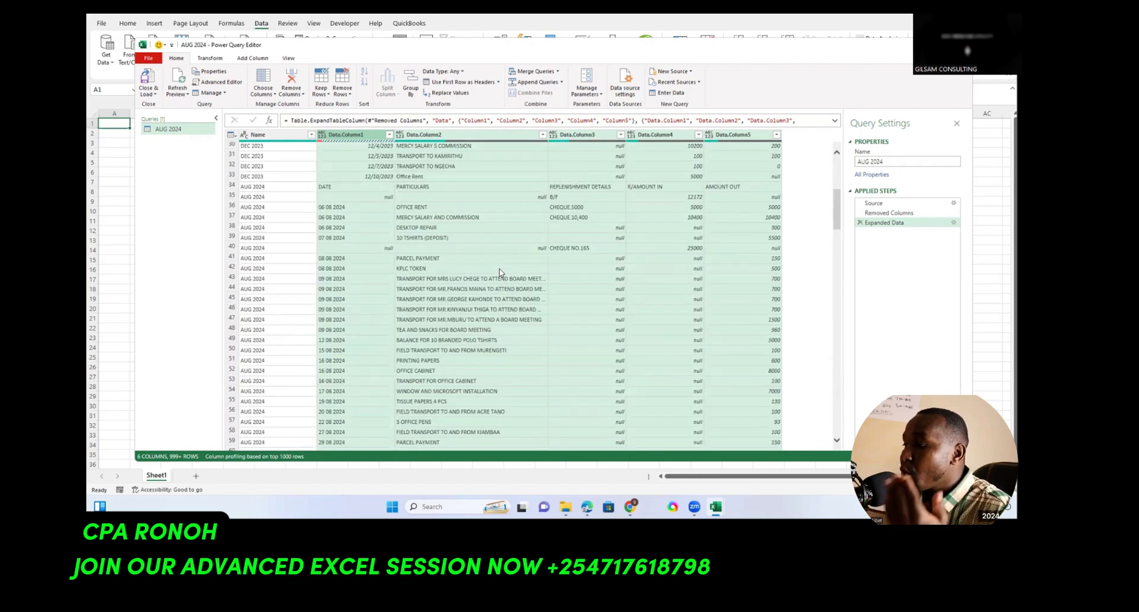
pyautogui.scroll(10, 499, 273)
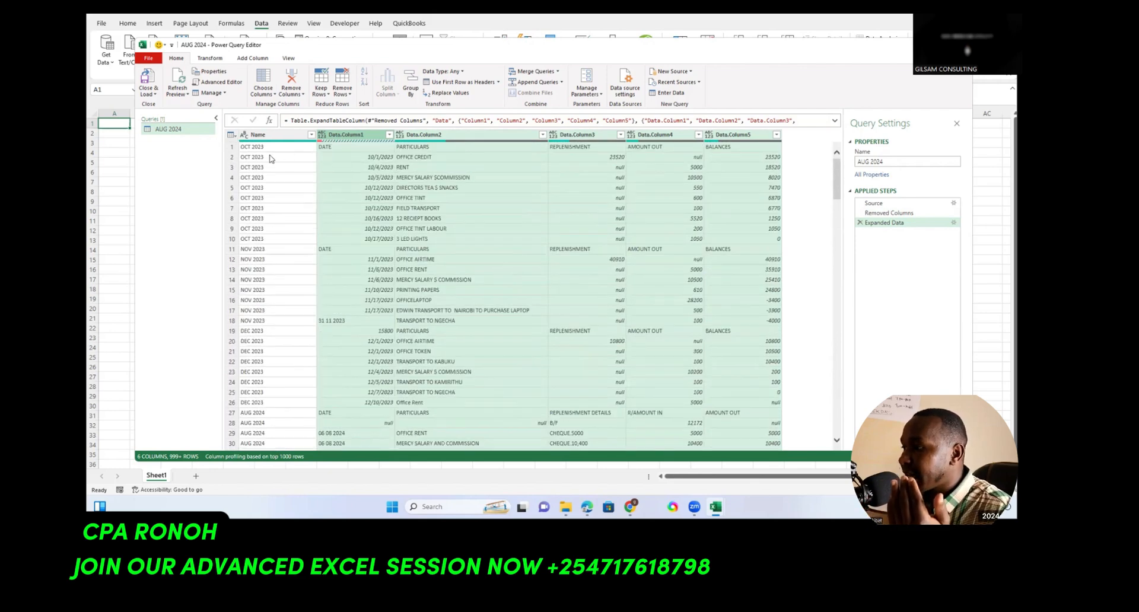
# Close the query editor and load the combined query into a new worksheet
pyautogui.click(153, 98)
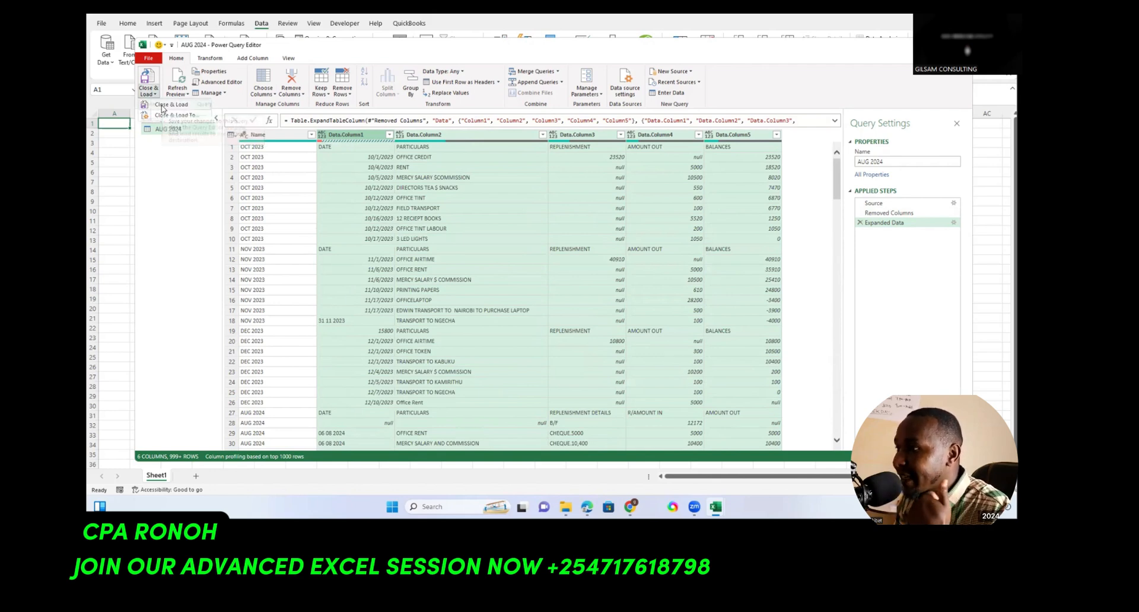
pyautogui.click(170, 105)
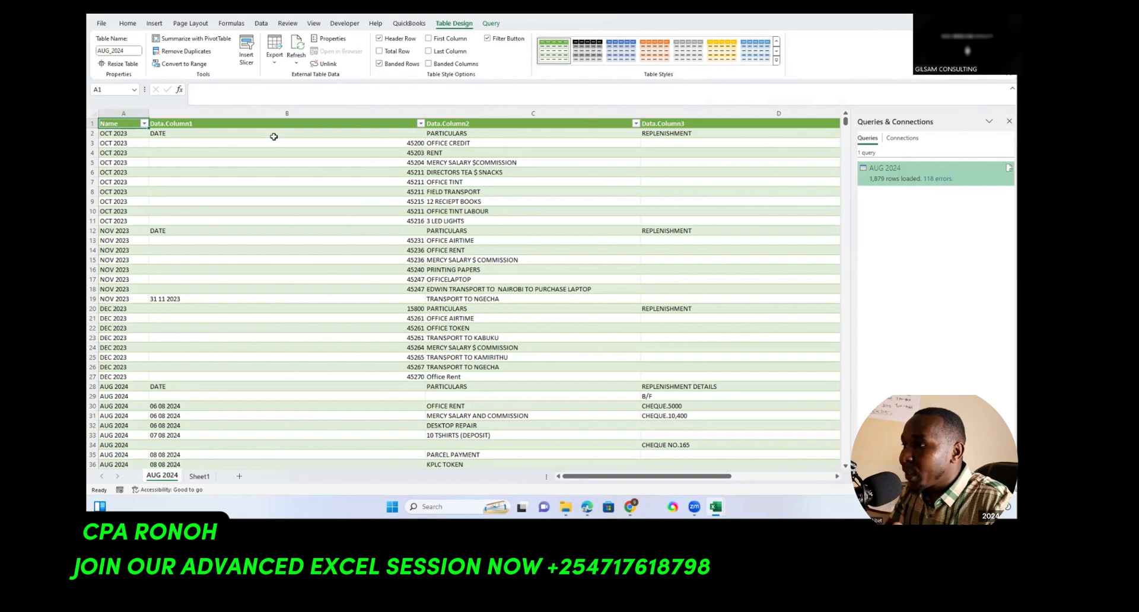
# Examine the loaded table's month names, dates, particulars and amount columns across its rows
pyautogui.scroll(-4, 289, 182)
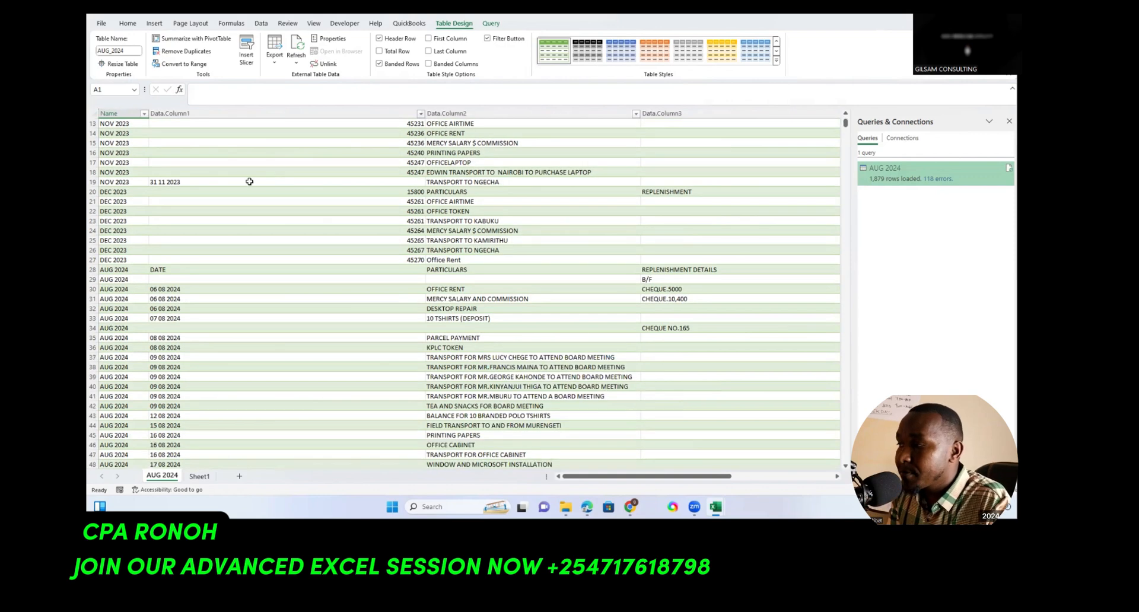
pyautogui.scroll(4, 223, 182)
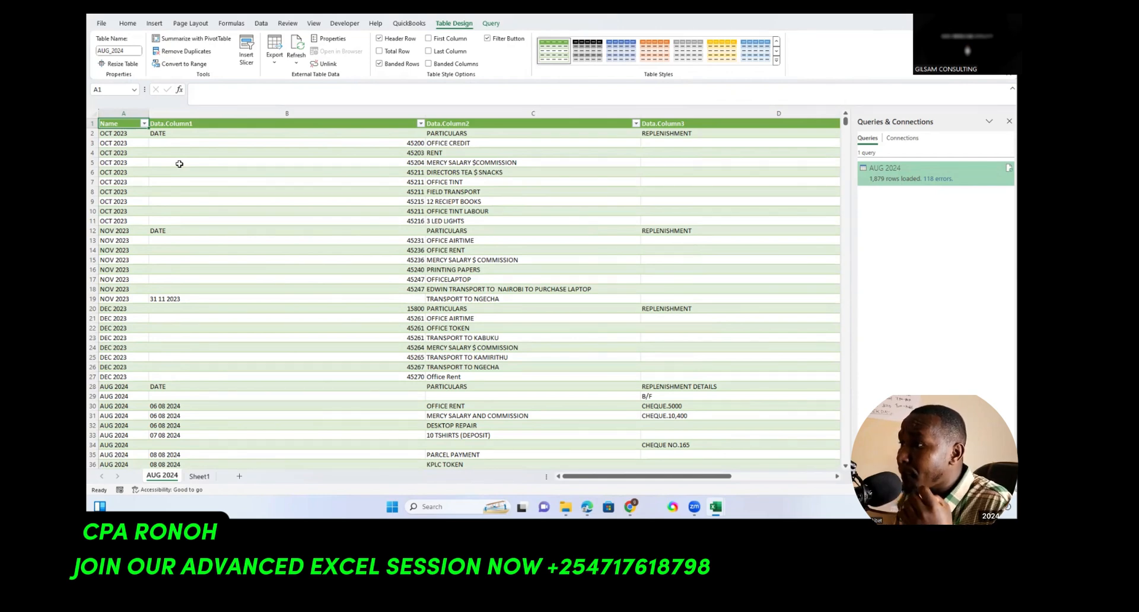
pyautogui.click(118, 133)
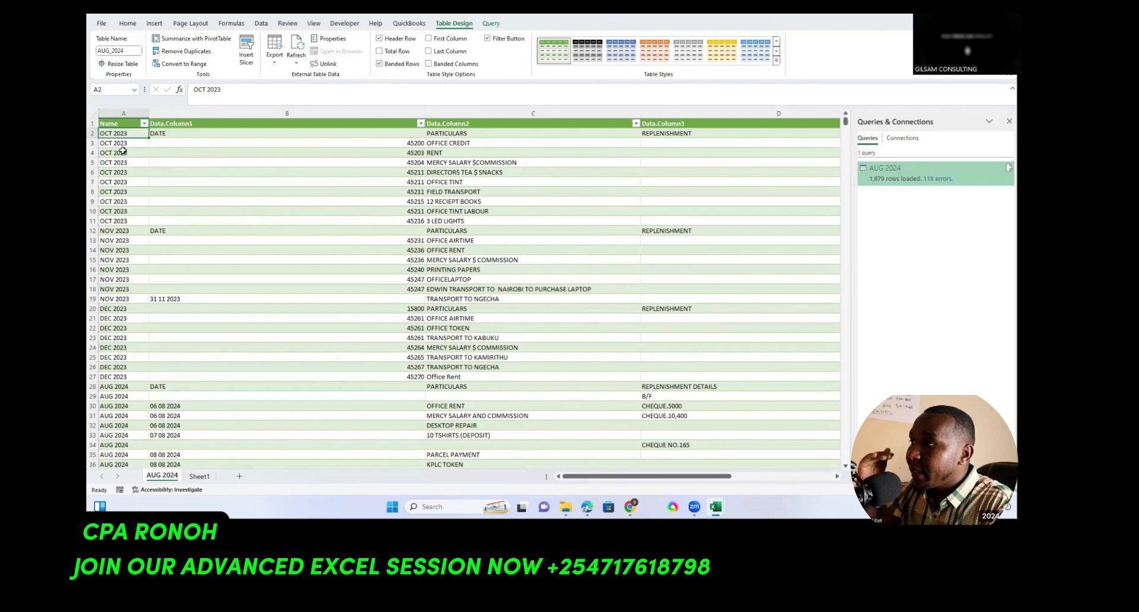
pyautogui.scroll(-12, 116, 261)
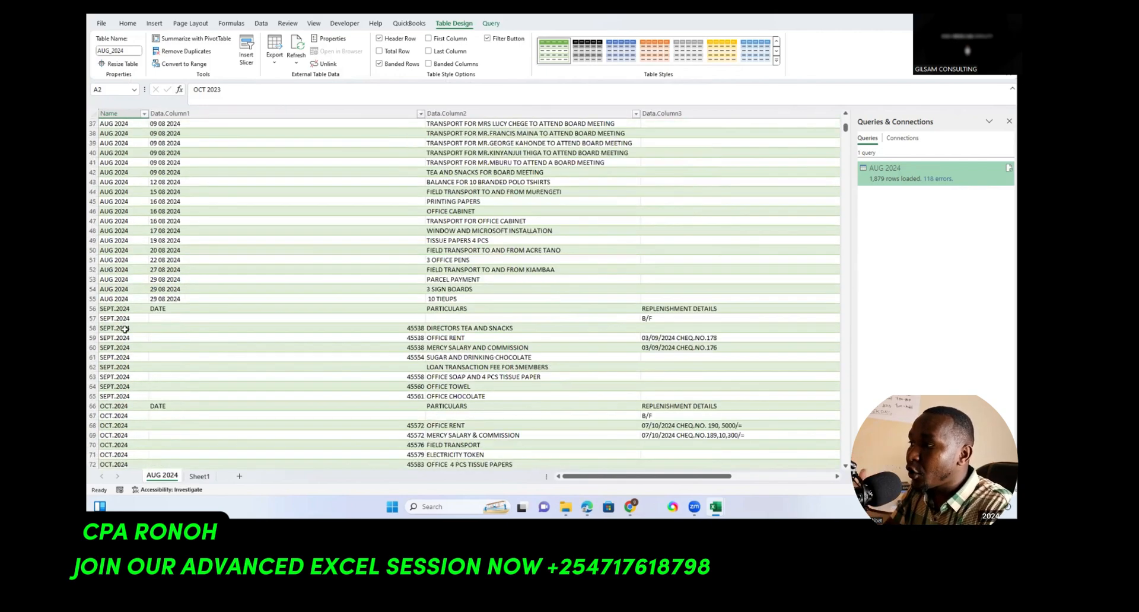
pyautogui.scroll(-20, 168, 318)
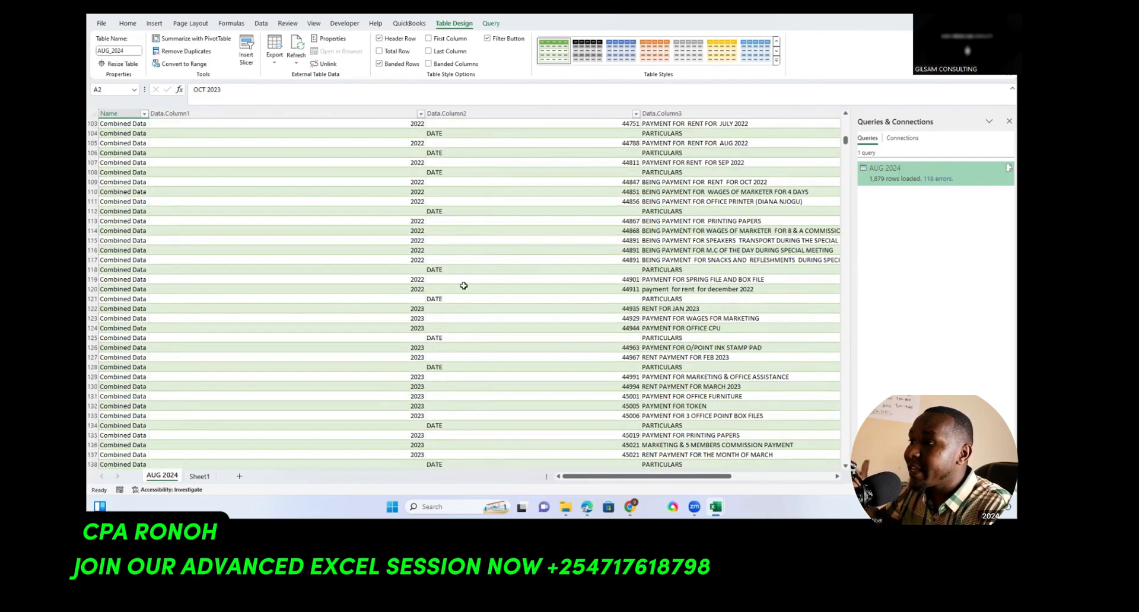
pyautogui.scroll(14, 464, 286)
pyautogui.moveTo(584, 476); pyautogui.dragTo(676, 476)
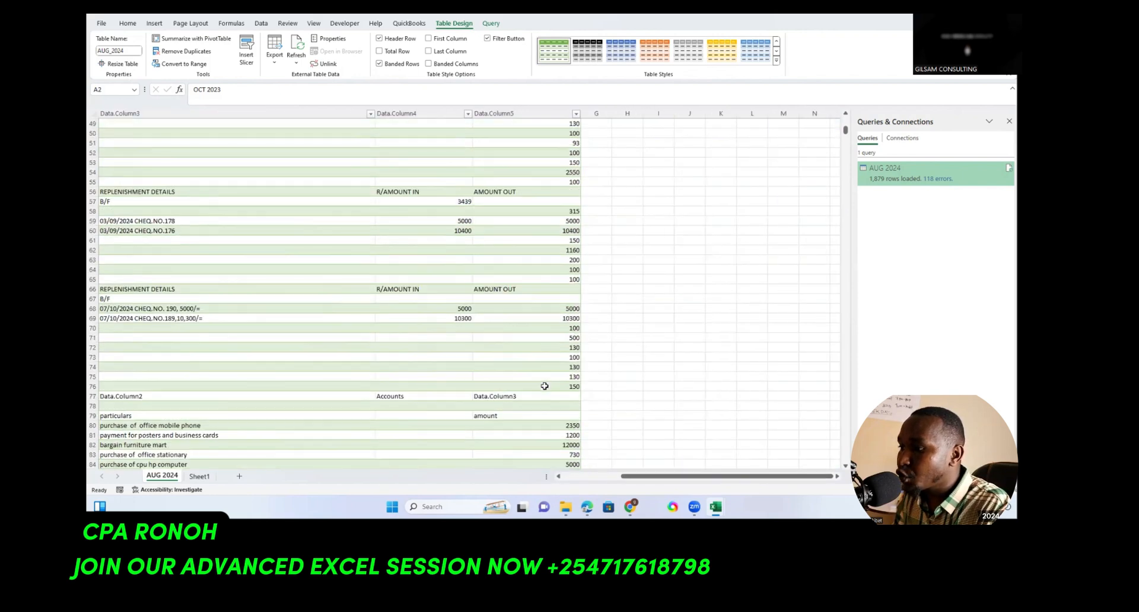
pyautogui.scroll(16, 545, 386)
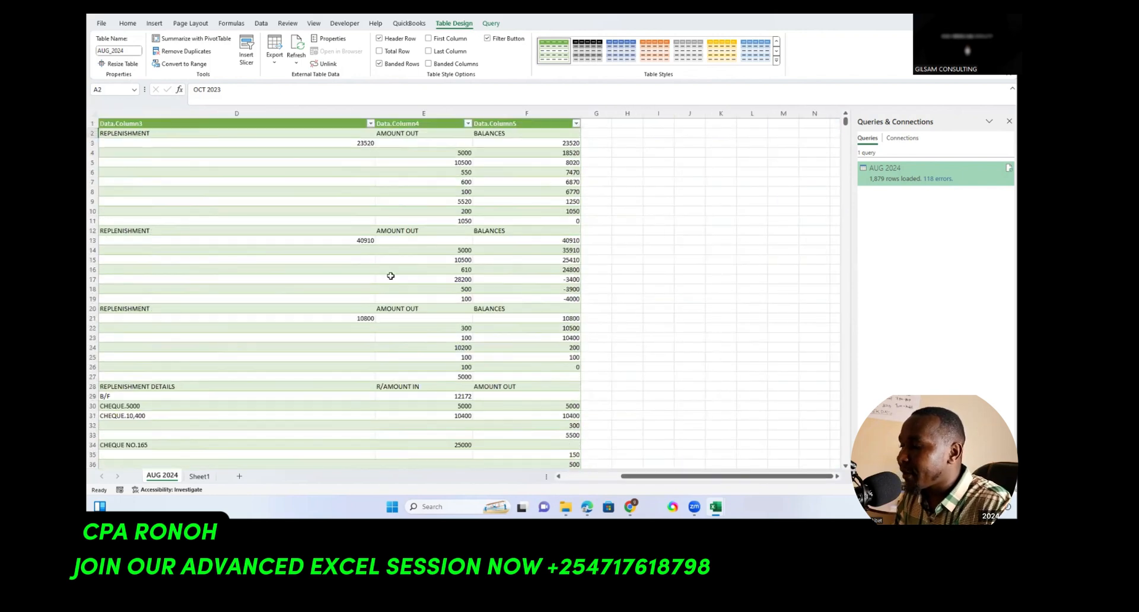
pyautogui.moveTo(665, 477); pyautogui.dragTo(561, 479)
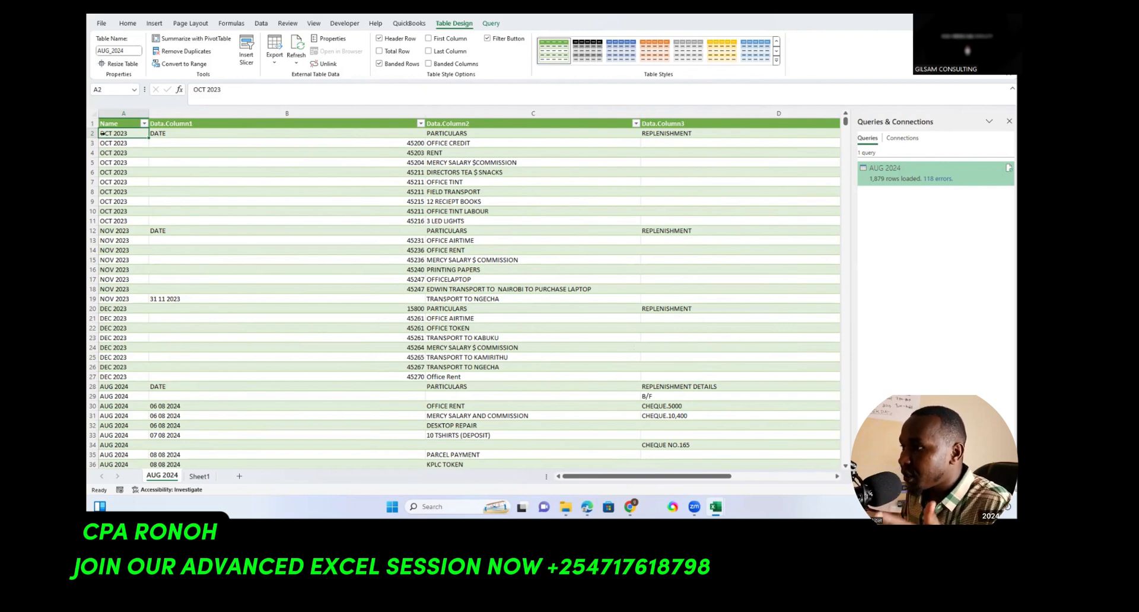
# Copy the entire AUG 2024 sheet, paste it as values into a new sheet, and widen all its columns
pyautogui.click(92, 115)
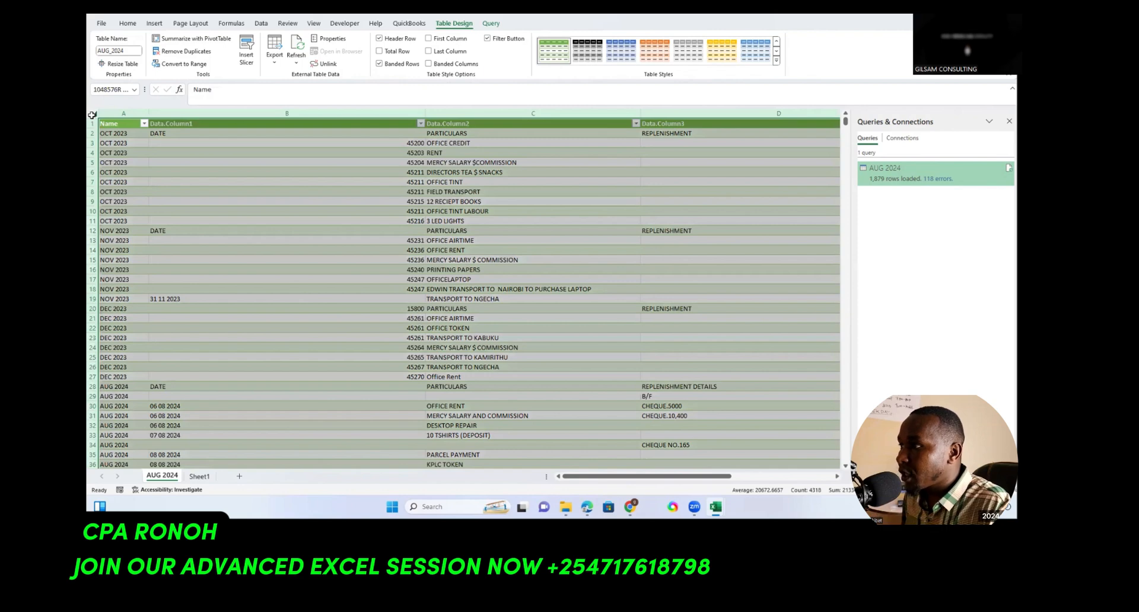
pyautogui.hotkey('ctrl', 'c')
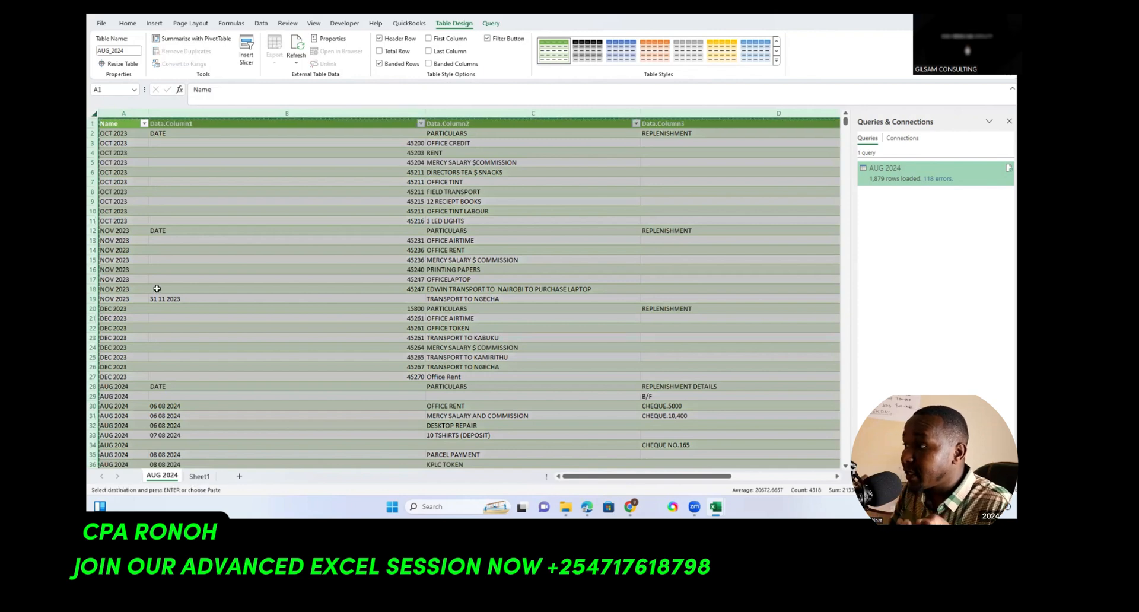
pyautogui.click(238, 478)
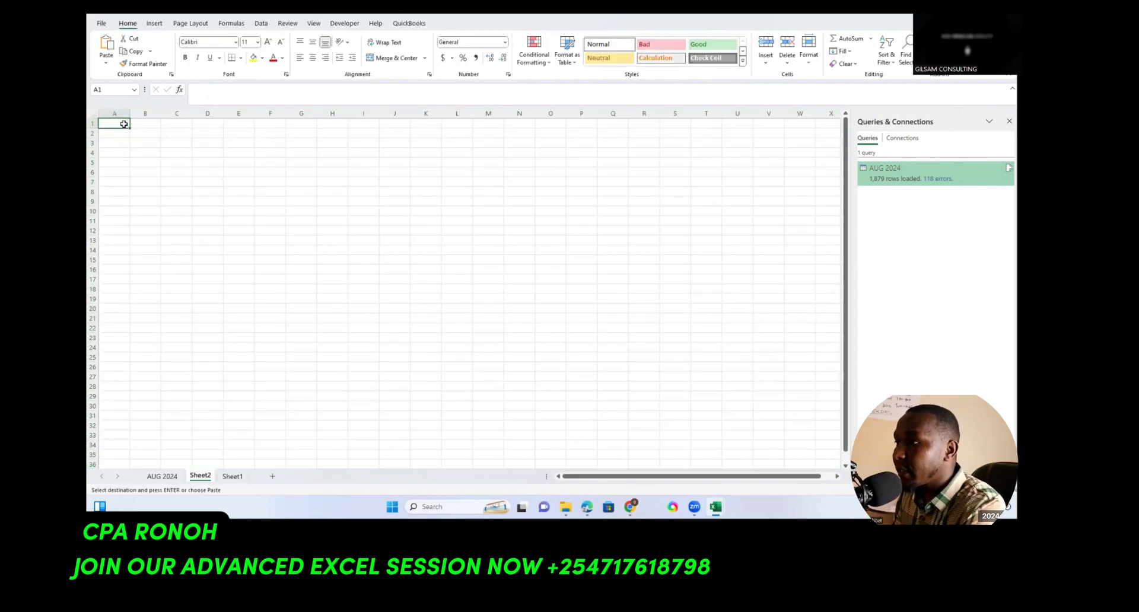
pyautogui.hotkey('ctrl', 'alt', 'v')
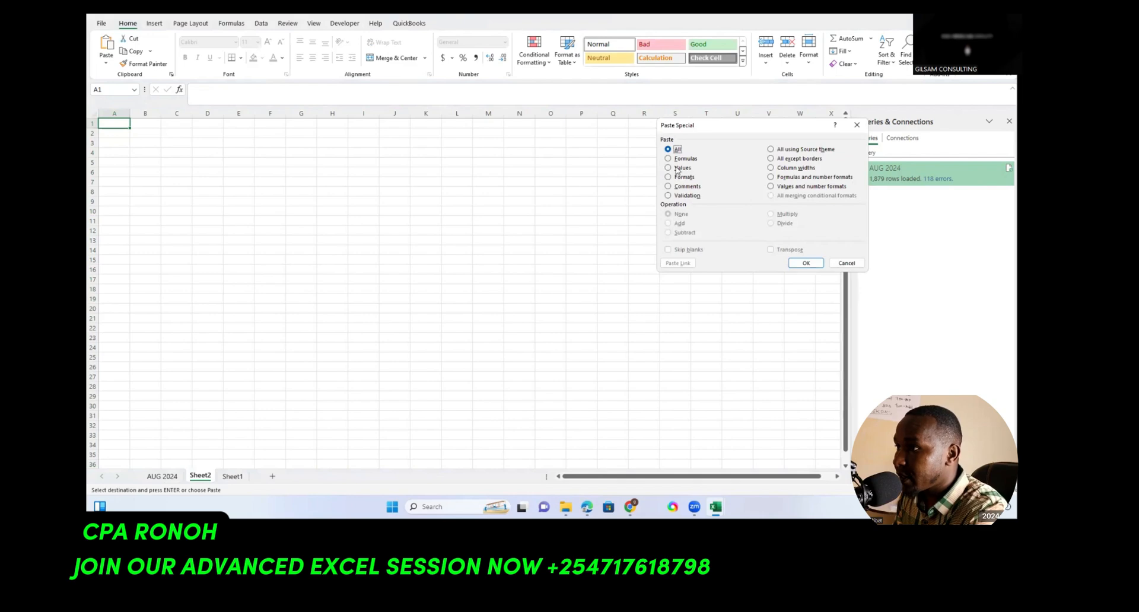
pyautogui.press('v')
pyautogui.click(806, 262)
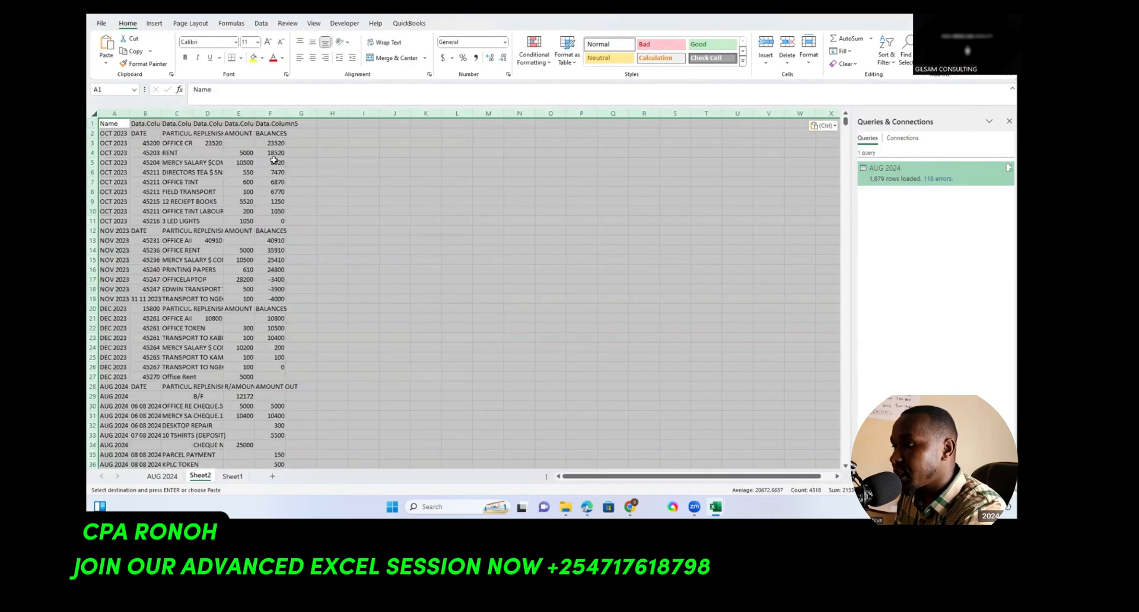
pyautogui.moveTo(254, 113); pyautogui.dragTo(285, 113)
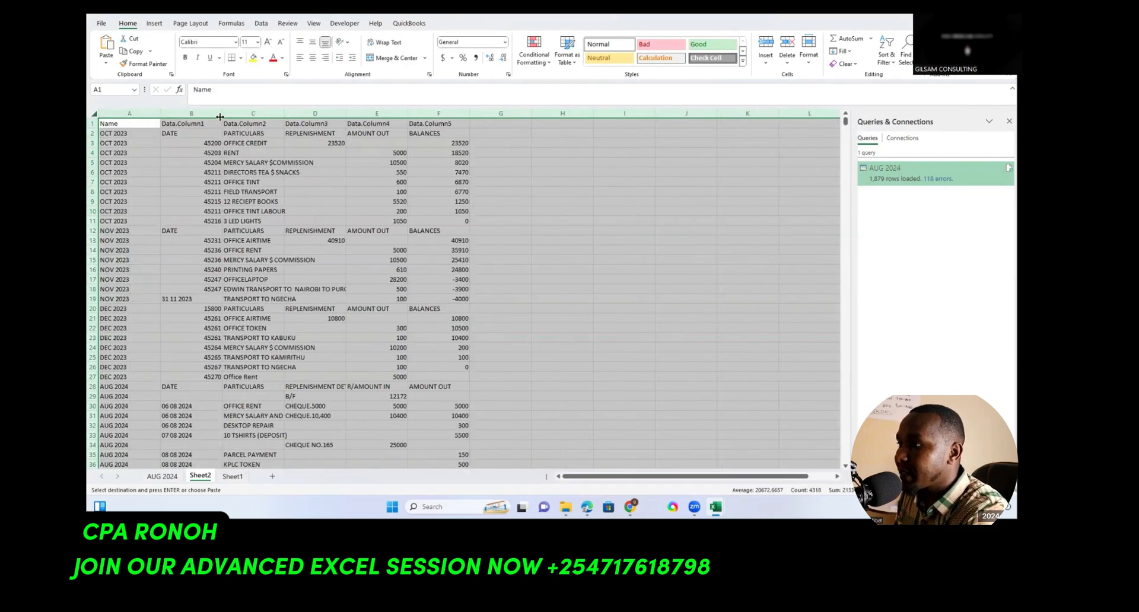
# Format all of column B, Data.Column1, as dates with the 14-Mar-12 type
pyautogui.click(199, 125)
pyautogui.hotkey('ctrl', 'space')
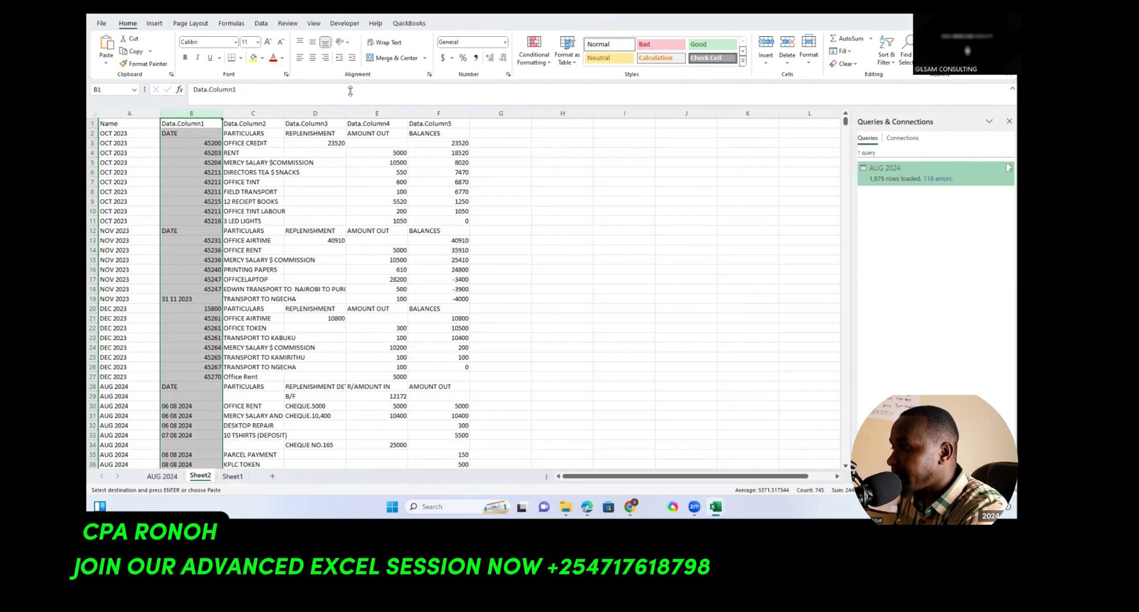
pyautogui.click(259, 23)
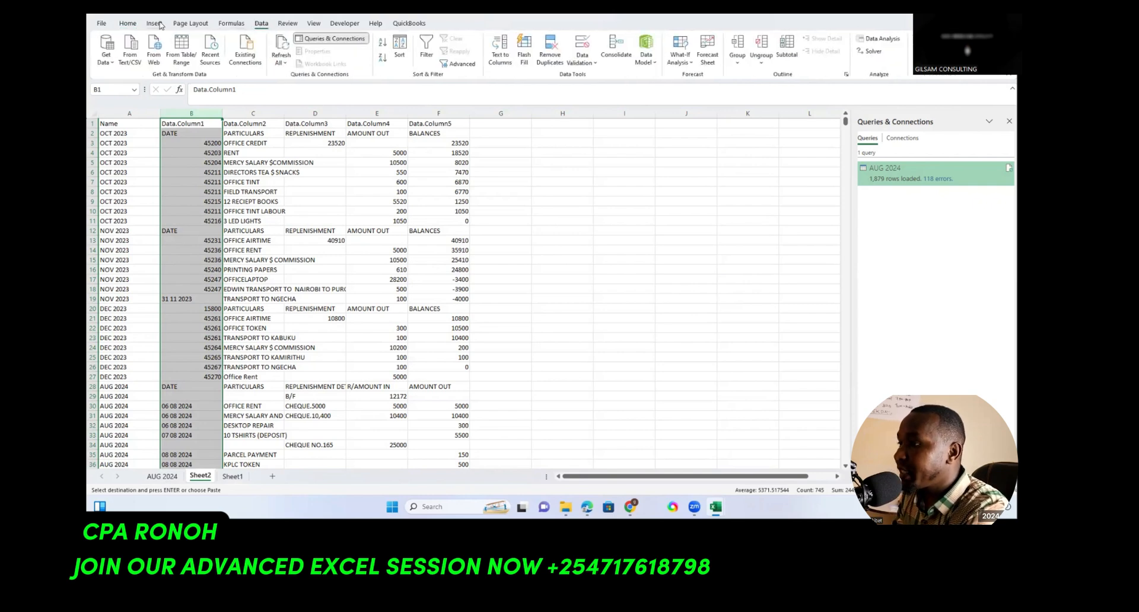
pyautogui.click(127, 24)
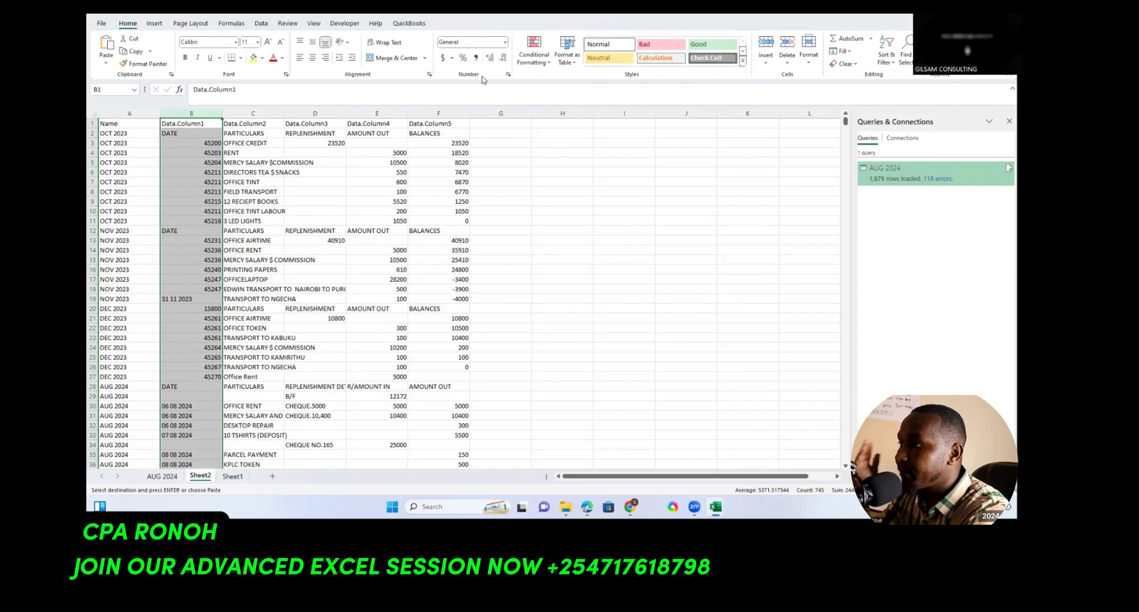
pyautogui.press('Escape')
pyautogui.hotkey('ctrl', '1')
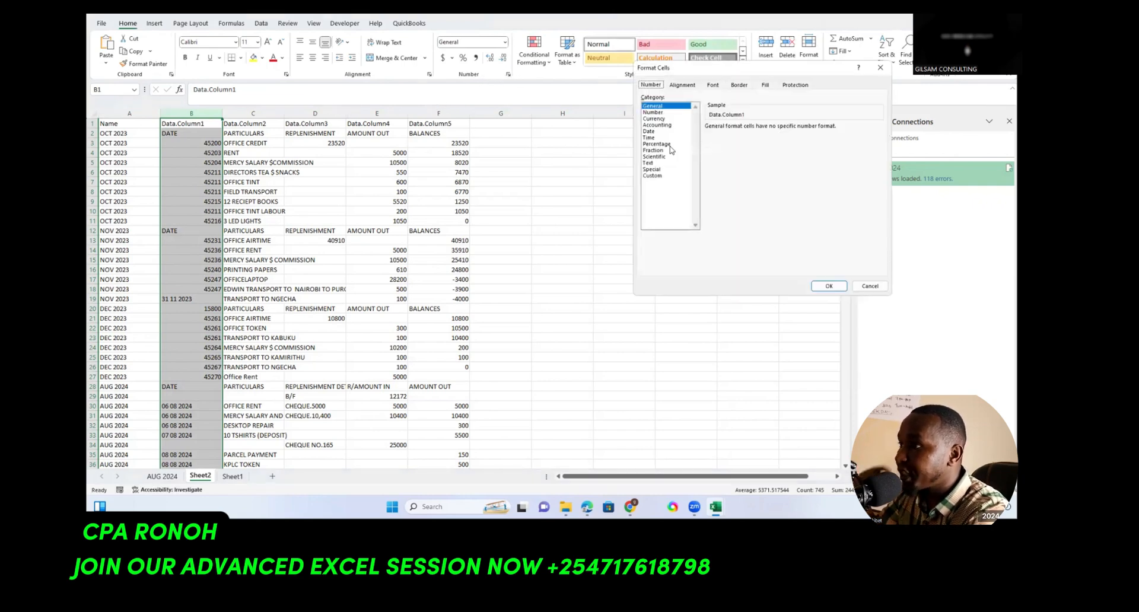
pyautogui.click(650, 131)
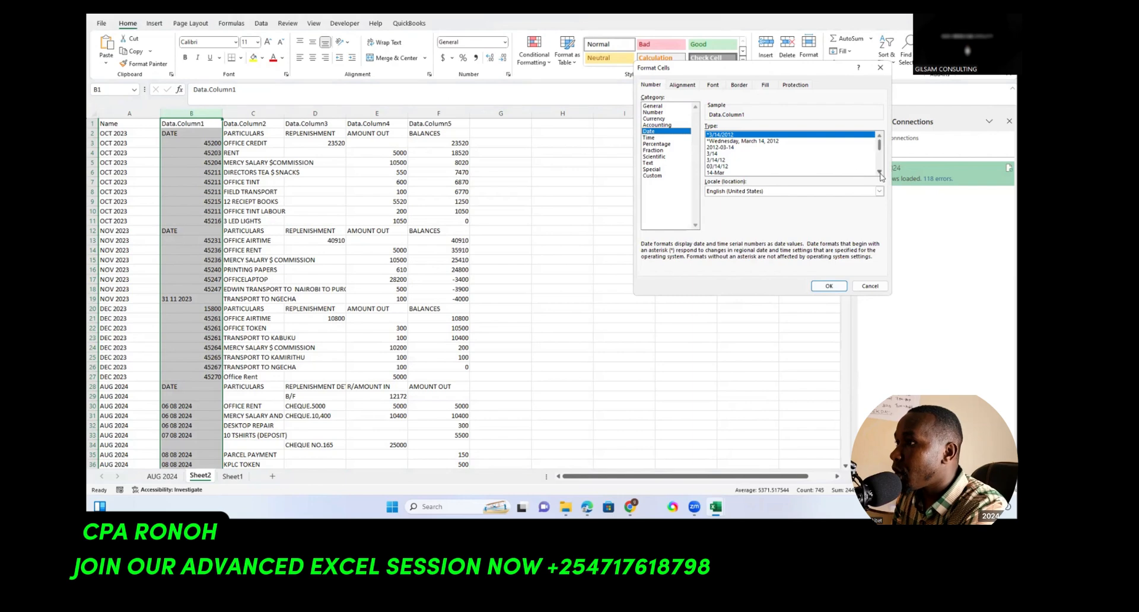
pyautogui.scroll(-3, 880, 172)
pyautogui.click(724, 160)
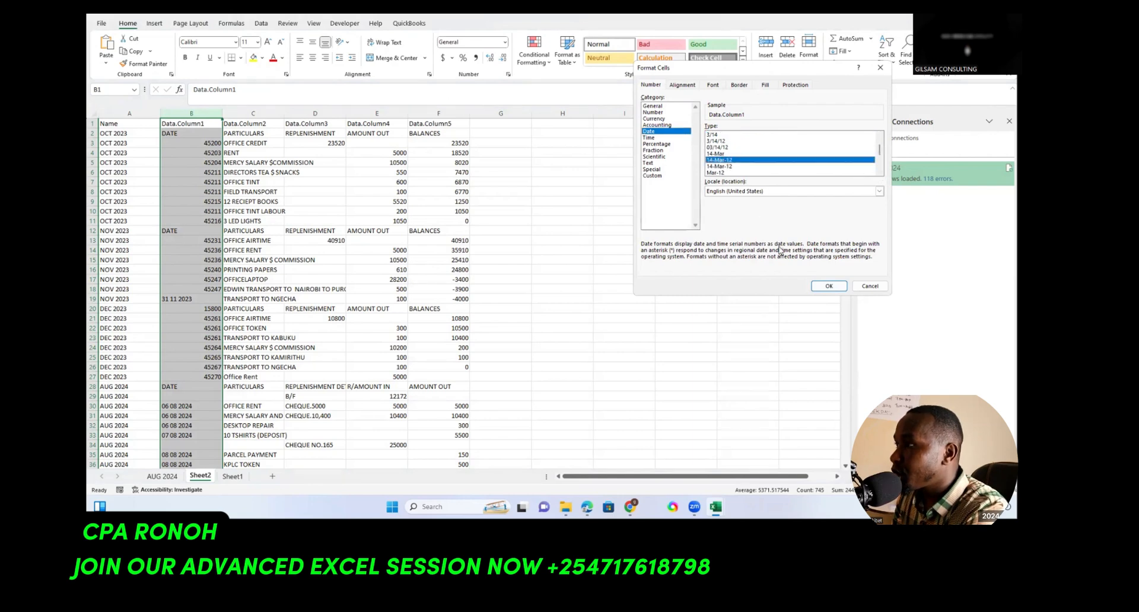
pyautogui.click(829, 287)
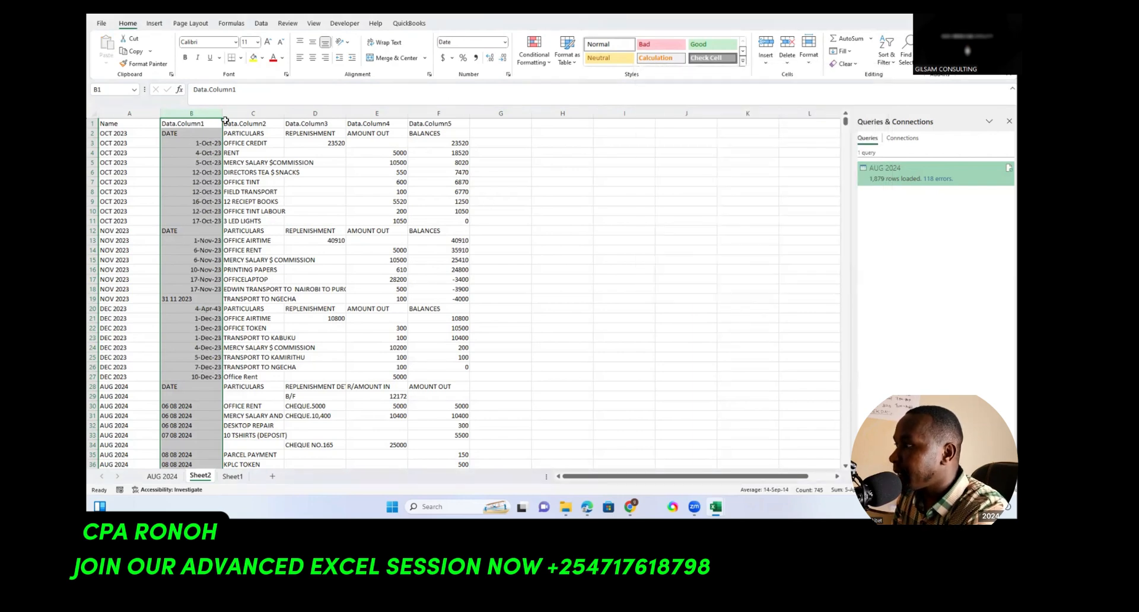
# Narrow the Data.Column1 date column and widen the Data.Column2 particulars column to fit their contents
pyautogui.moveTo(222, 114); pyautogui.dragTo(178, 269)
pyautogui.click(440, 174)
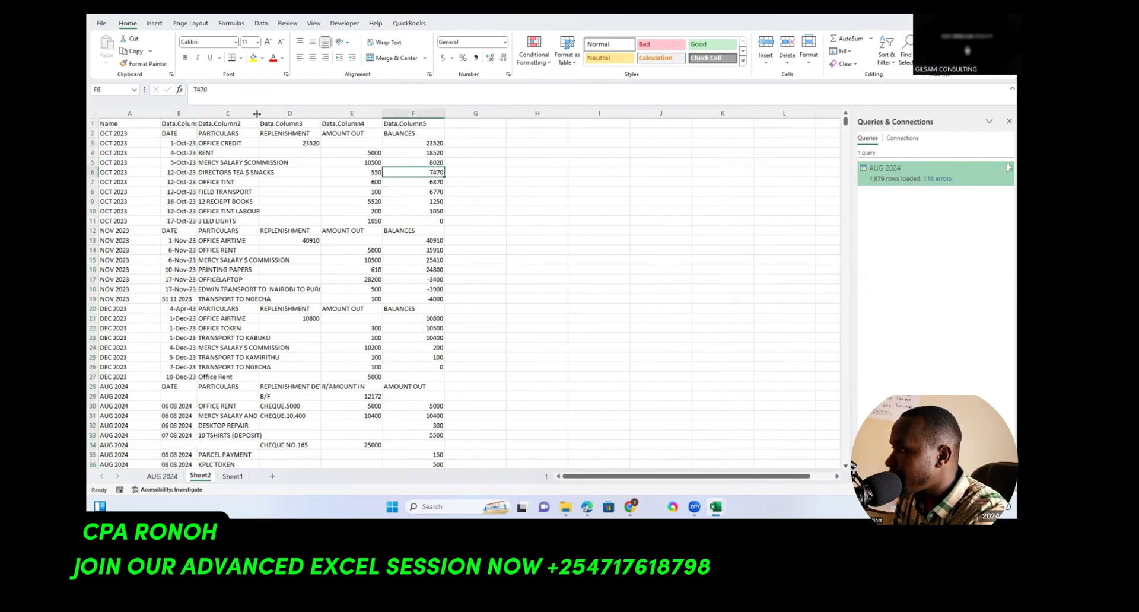
pyautogui.moveTo(258, 114); pyautogui.dragTo(315, 138)
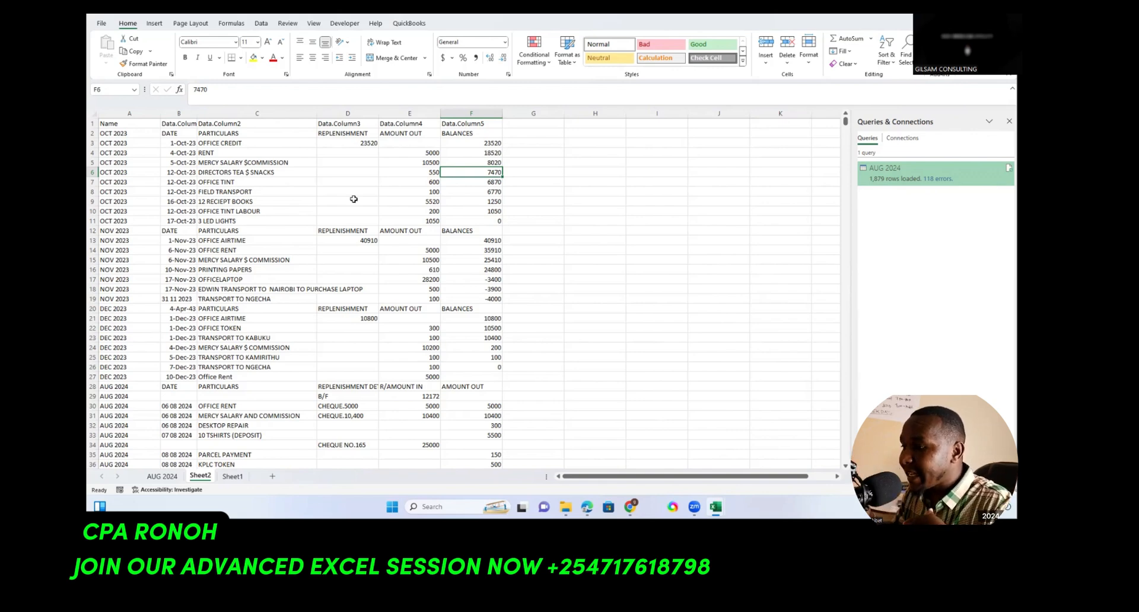
# Examine the dates in column B across the monthly rows for inconsistent formats
pyautogui.scroll(-20, 354, 199)
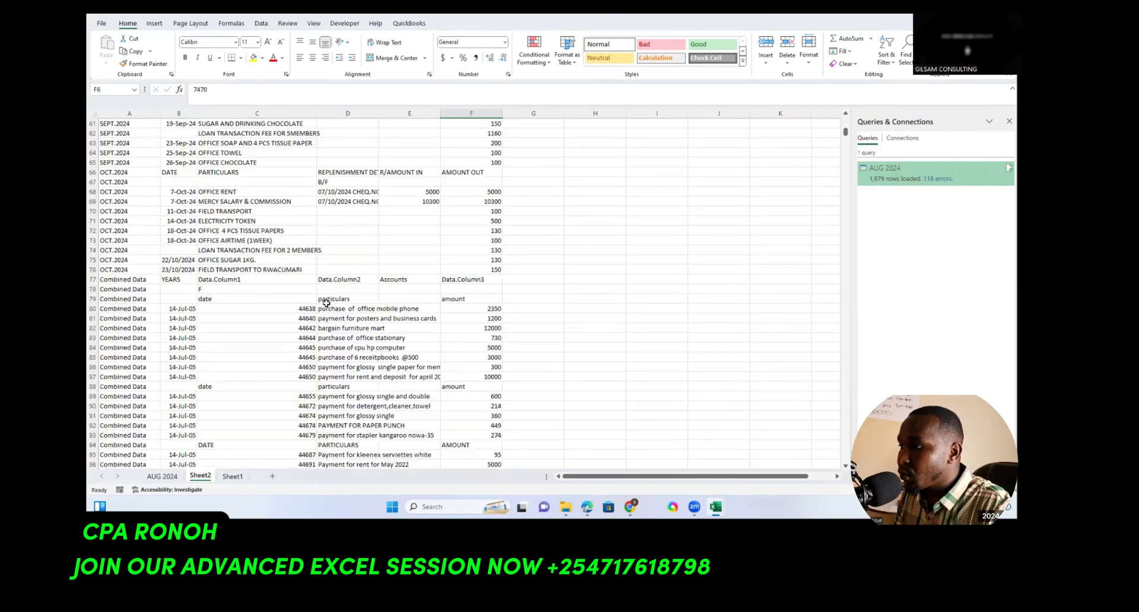
pyautogui.scroll(20, 312, 305)
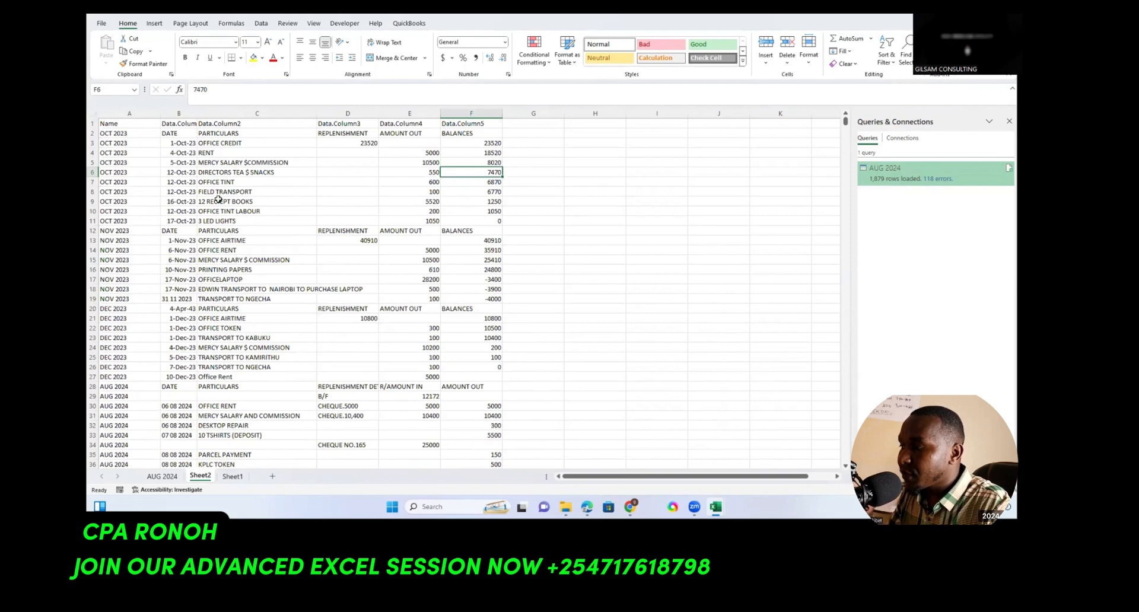
pyautogui.click(179, 152)
pyautogui.moveTo(180, 153); pyautogui.dragTo(180, 231)
pyautogui.scroll(-2, 198, 258)
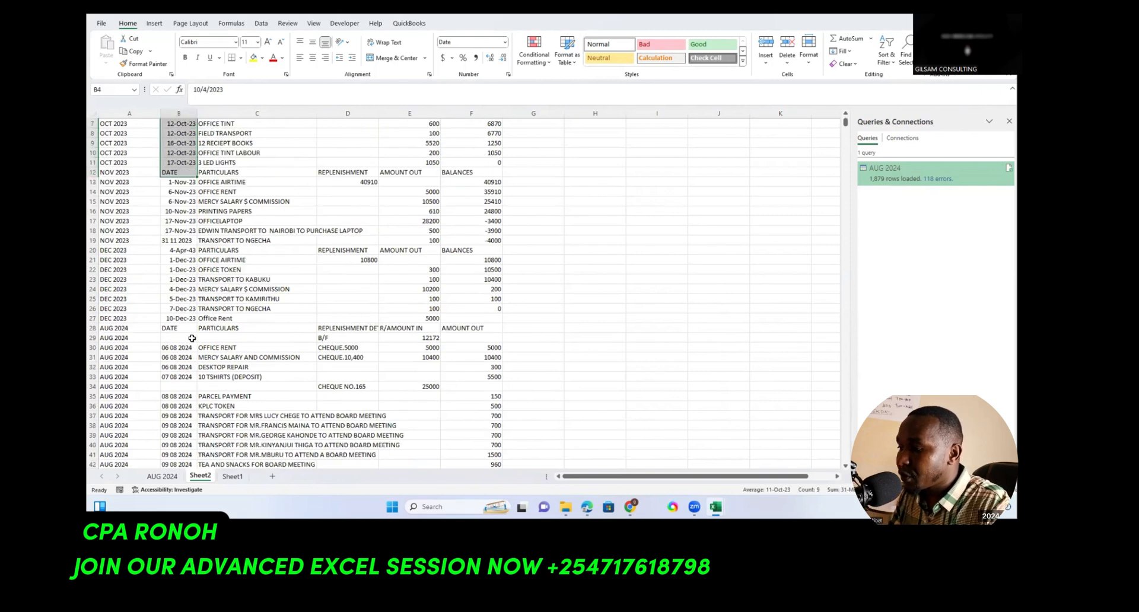
pyautogui.scroll(-7, 187, 344)
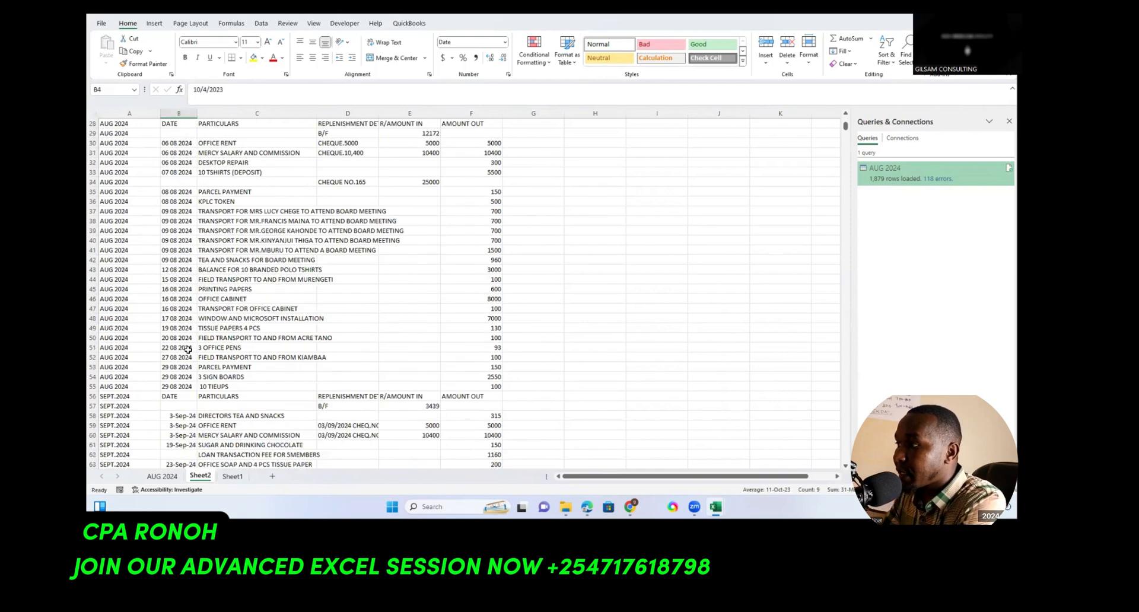
pyautogui.moveTo(181, 413); pyautogui.dragTo(179, 456)
pyautogui.scroll(-1, 204, 461)
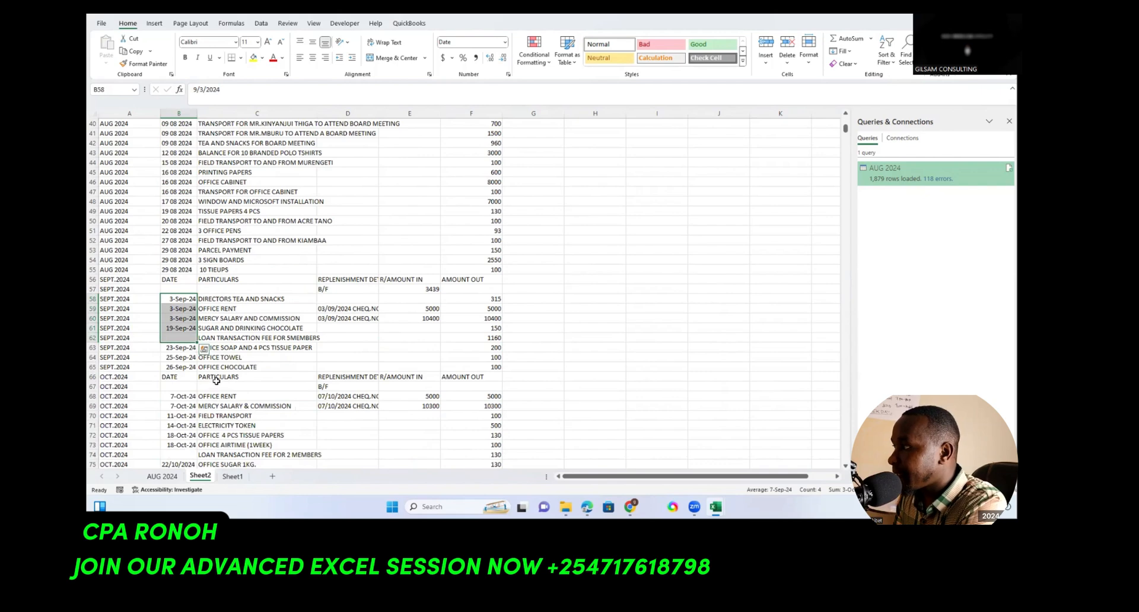
pyautogui.scroll(1, 217, 377)
pyautogui.scroll(9, 217, 375)
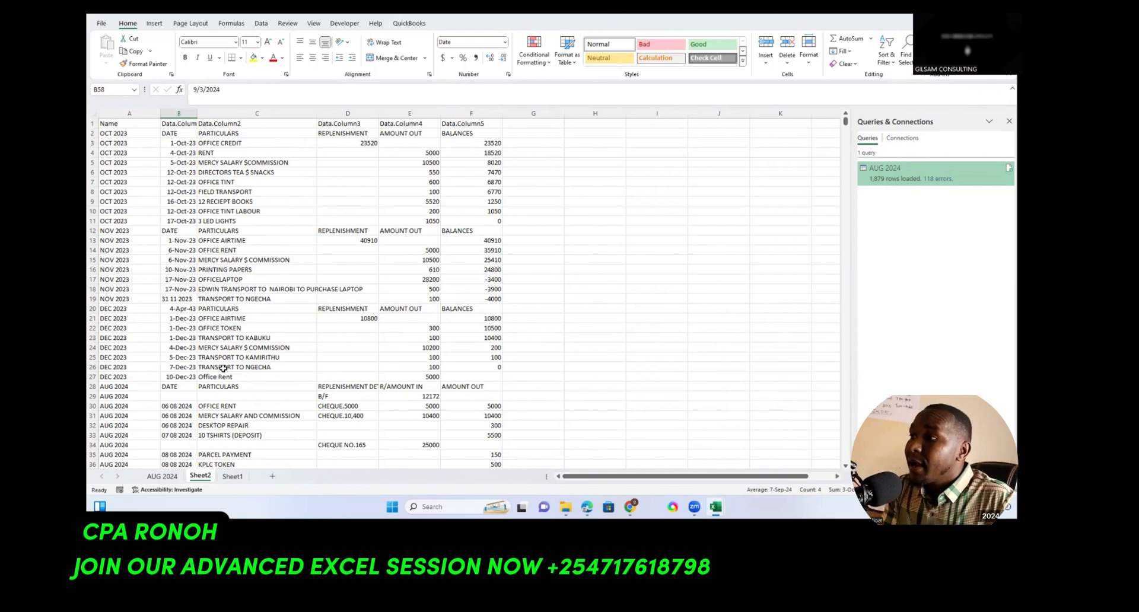
# Insert two blank columns between the Name column and the Data.Column1 date column
pyautogui.click(177, 114)
pyautogui.rightClick(176, 116)
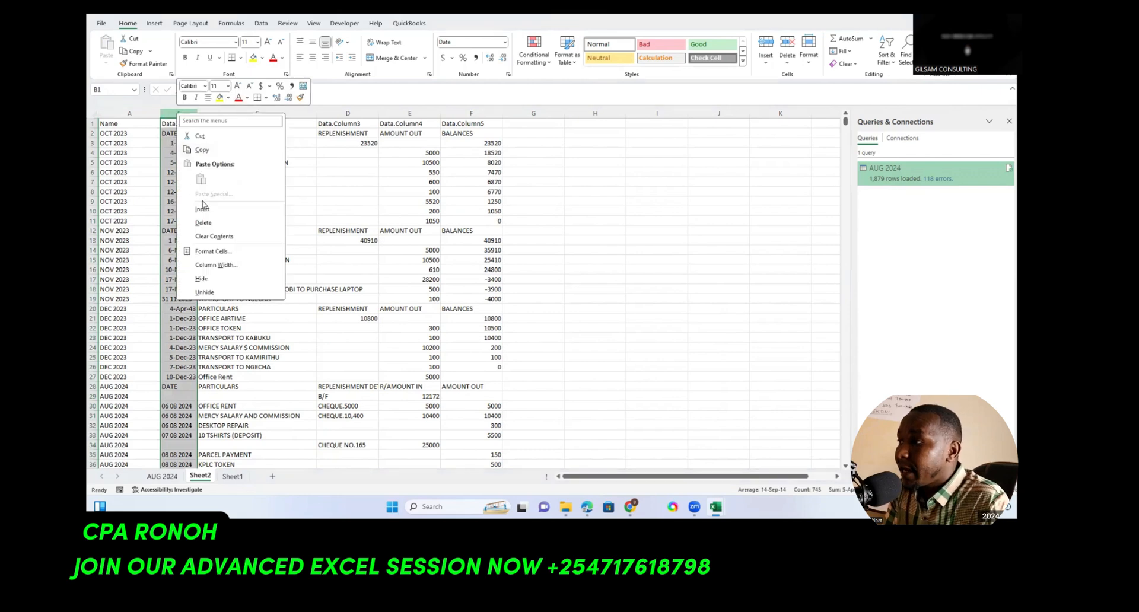
pyautogui.click(202, 211)
pyautogui.rightClick(168, 119)
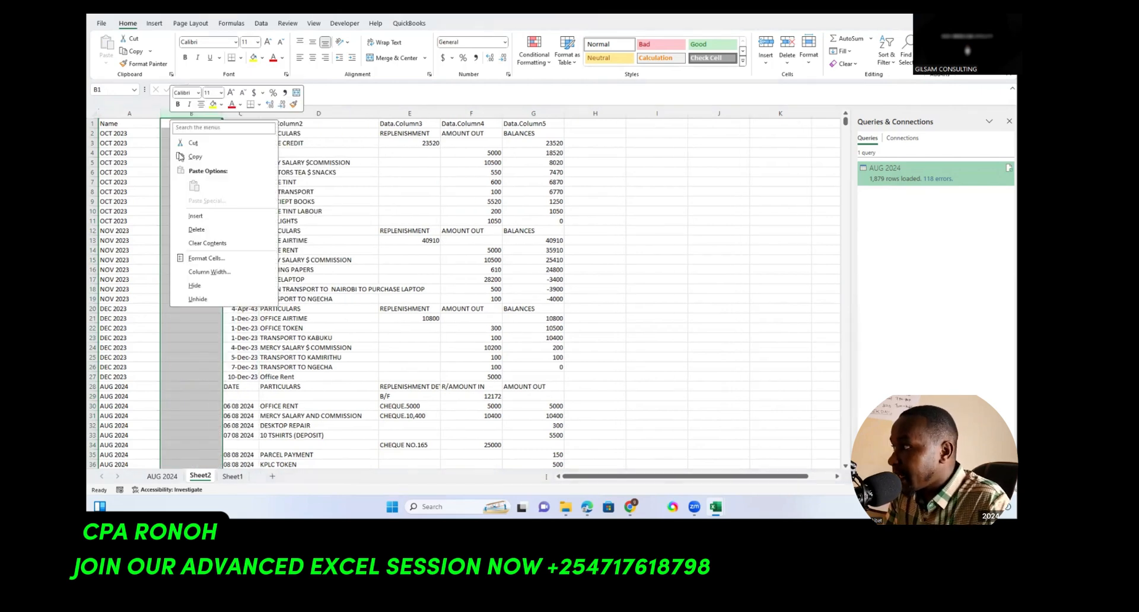
pyautogui.click(184, 214)
# Enter the headings YEARS in B1 and MONTHS in C1 for the two blank columns
pyautogui.click(191, 124)
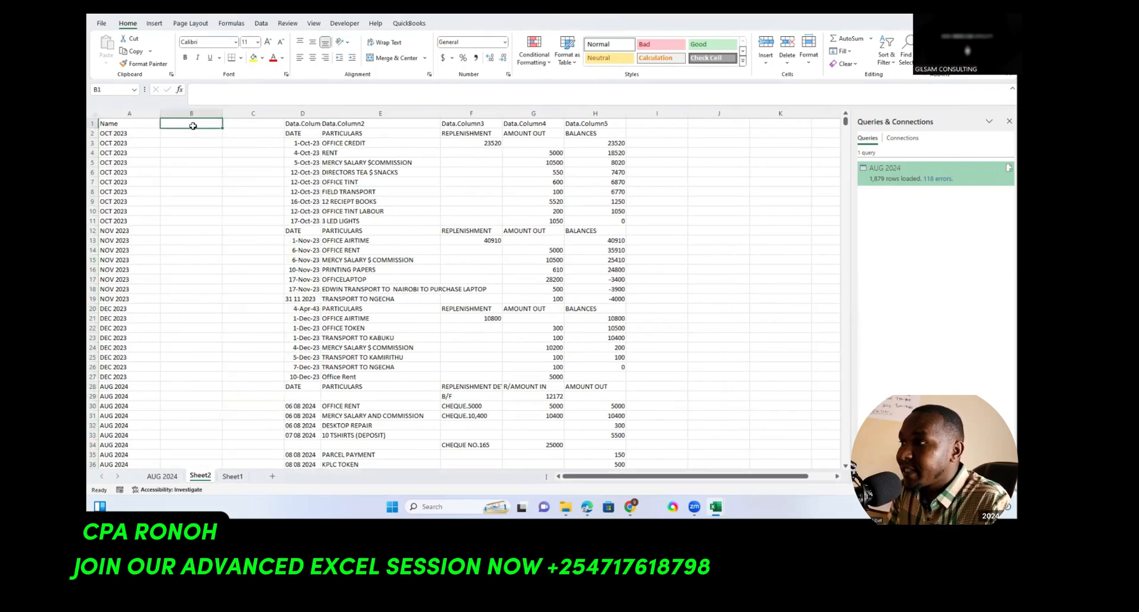
pyautogui.write('years')
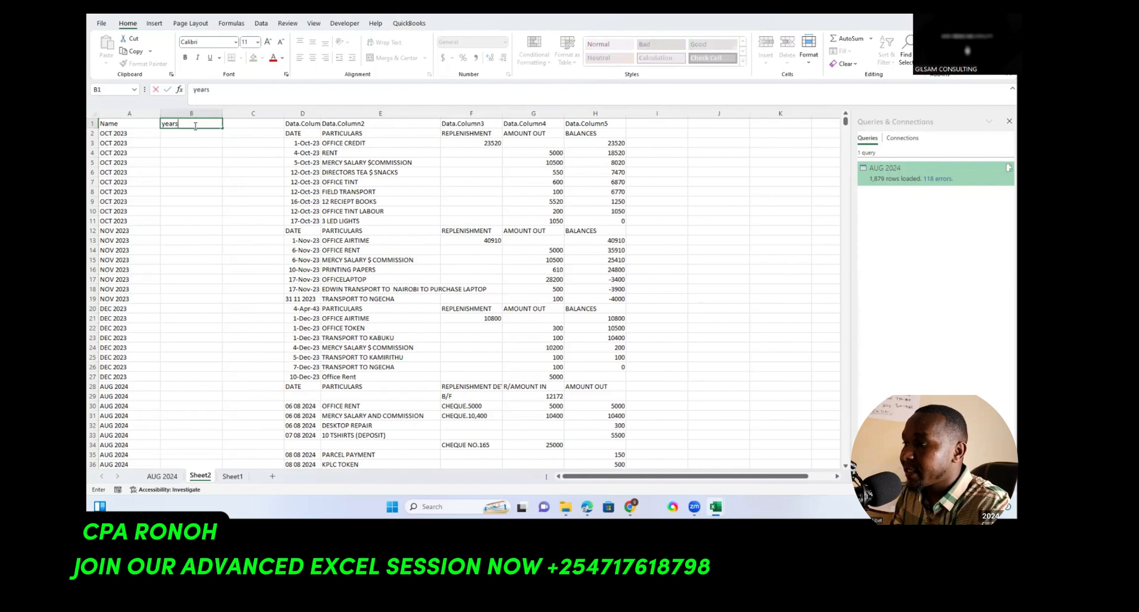
pyautogui.press('BackSpace')
pyautogui.press('BackSpace')
pyautogui.press('BackSpace')
pyautogui.write('YEA')
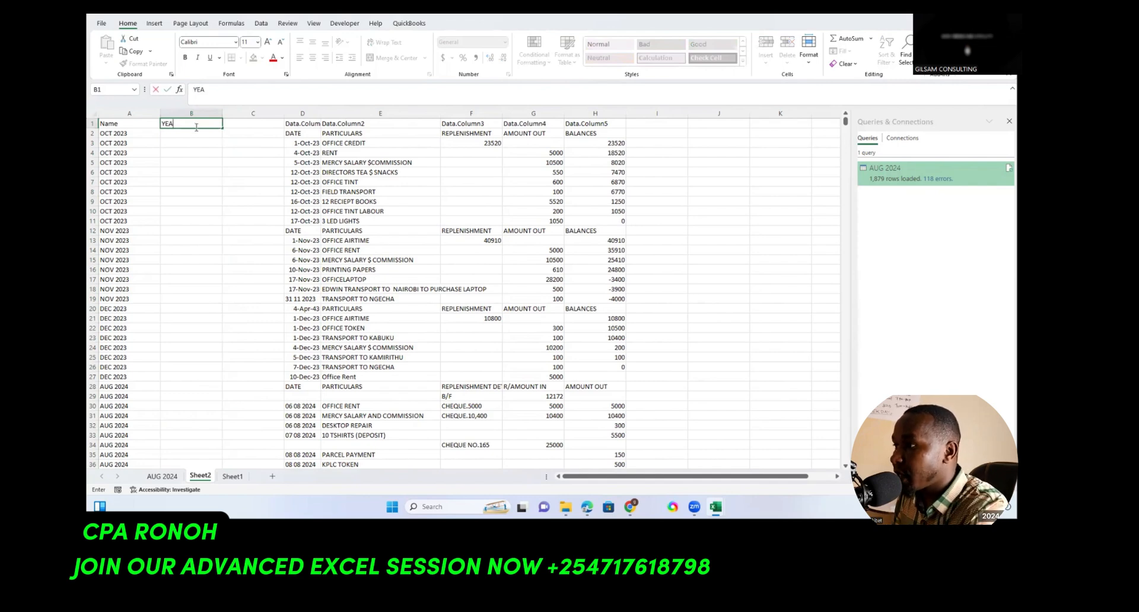
pyautogui.write('RS')
pyautogui.click(236, 124)
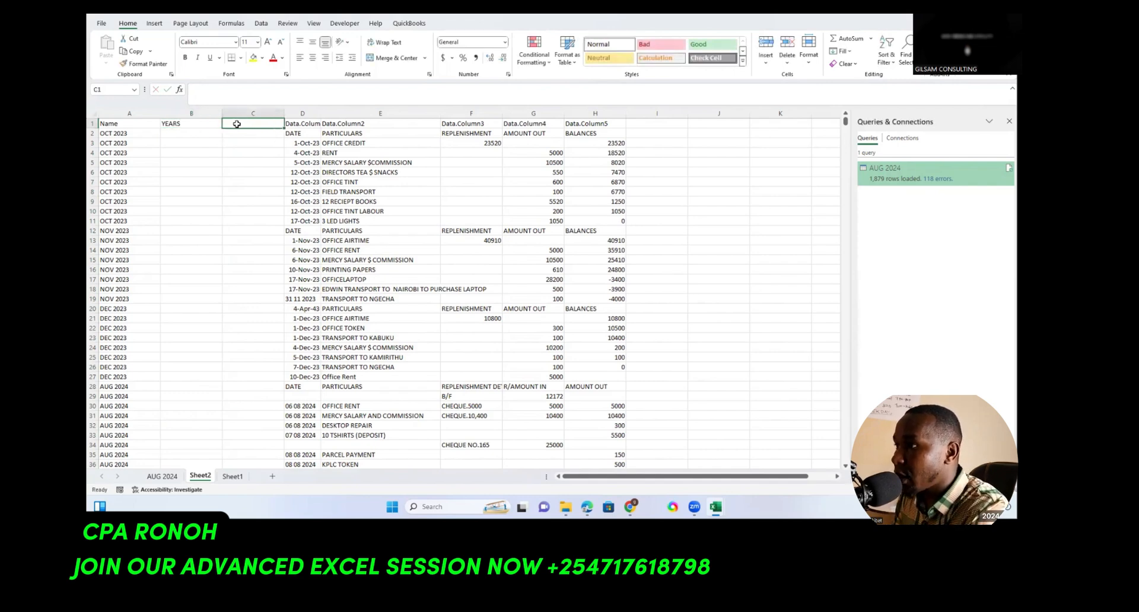
pyautogui.write('MONTHS')
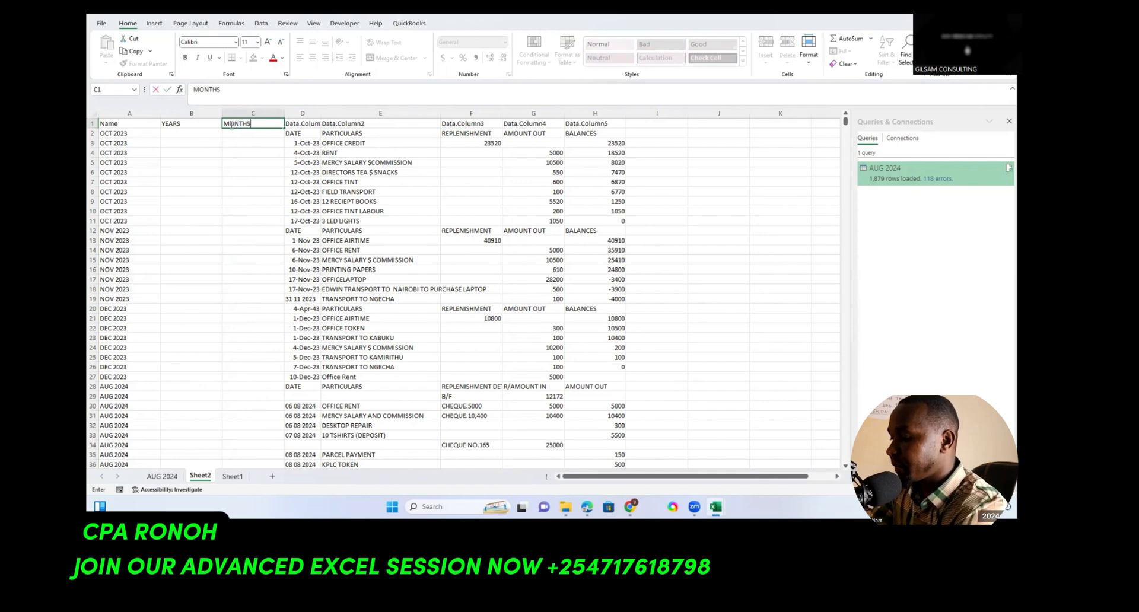
pyautogui.click(253, 166)
# Enter the formula =TEXT(D3,"YYYY") in cell B2 to extract the year from the date
pyautogui.click(191, 134)
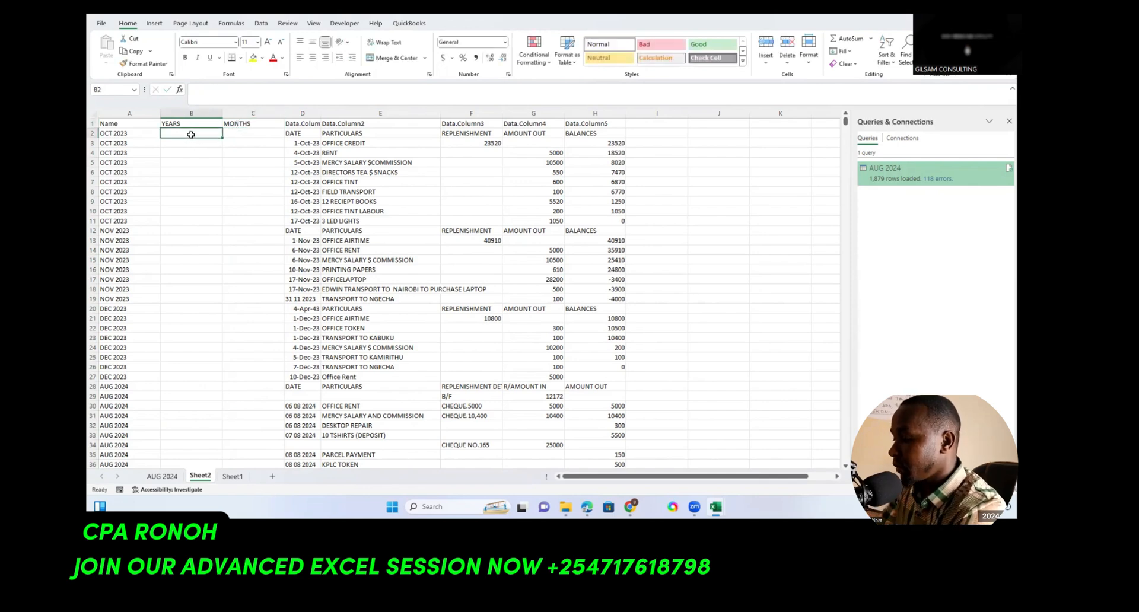
pyautogui.write('=TEX')
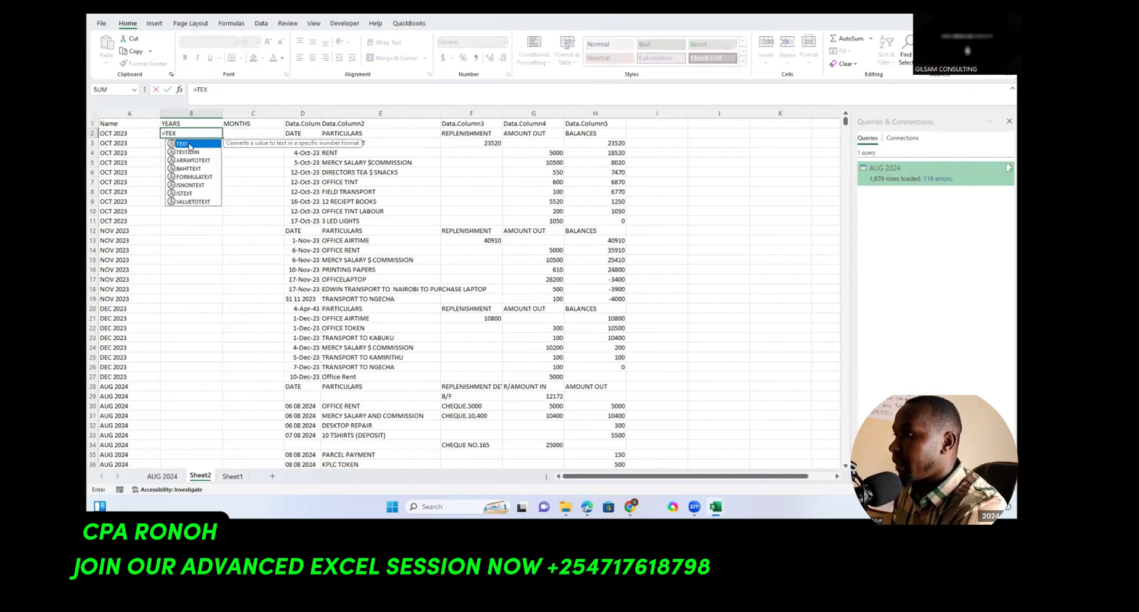
pyautogui.doubleClick(189, 144)
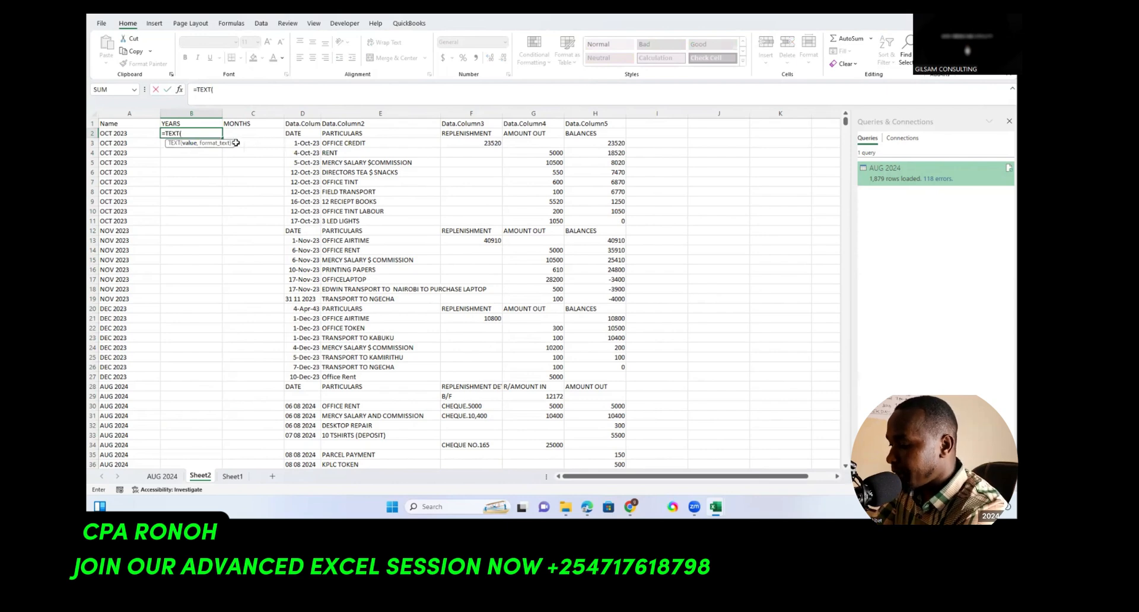
pyautogui.click(301, 145)
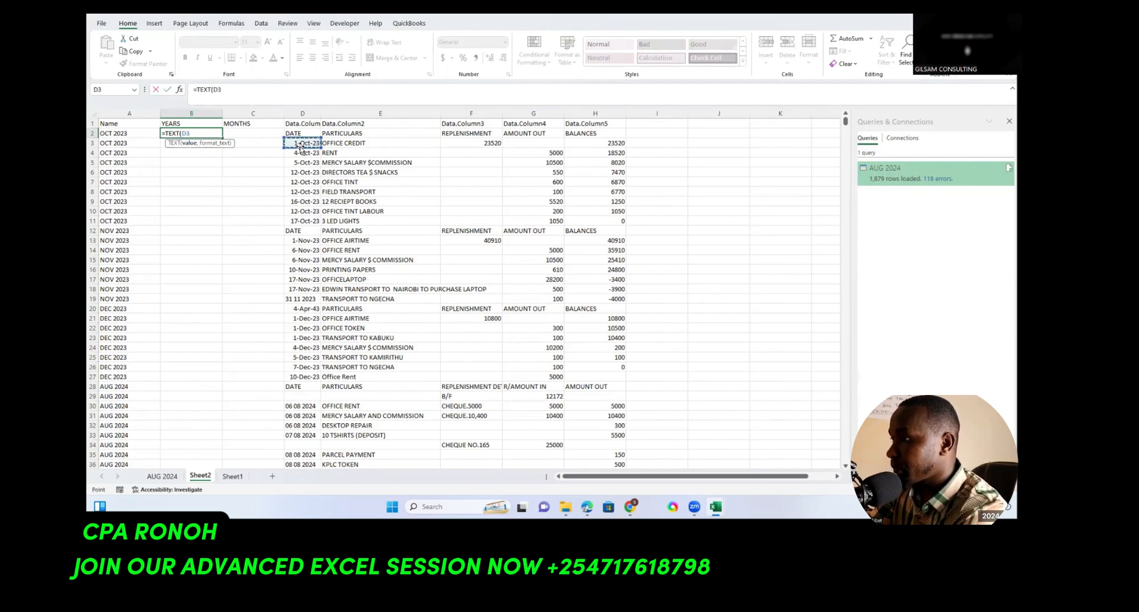
pyautogui.write(',"YYYY')
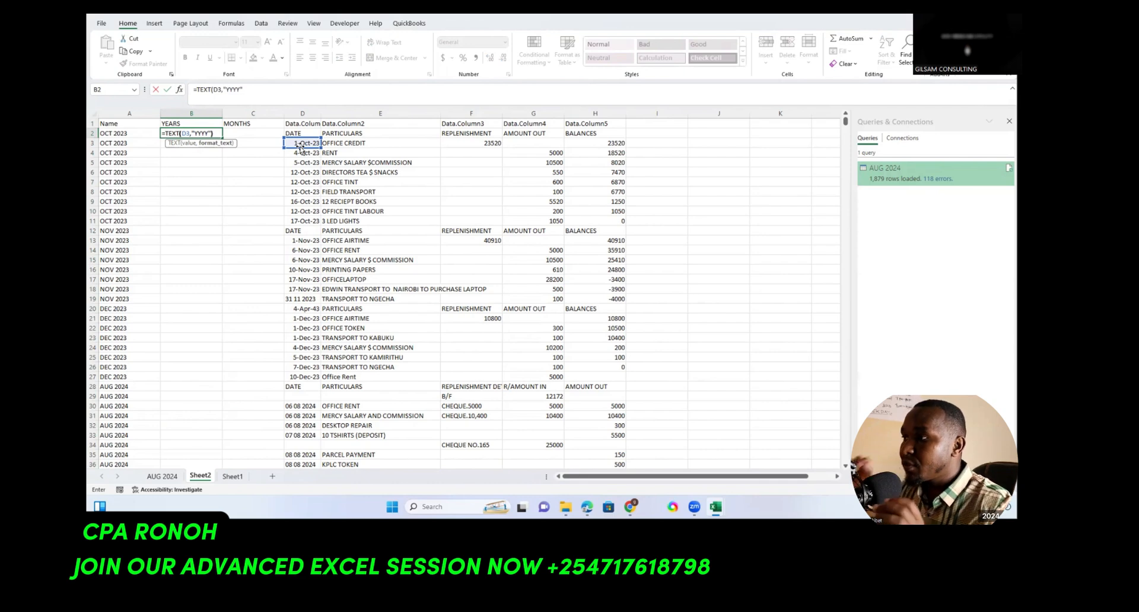
pyautogui.write(')')
pyautogui.press('Return')
# Fill the year formula from B2 down the YEARS column and check the extracted years against the dates
pyautogui.click(217, 136)
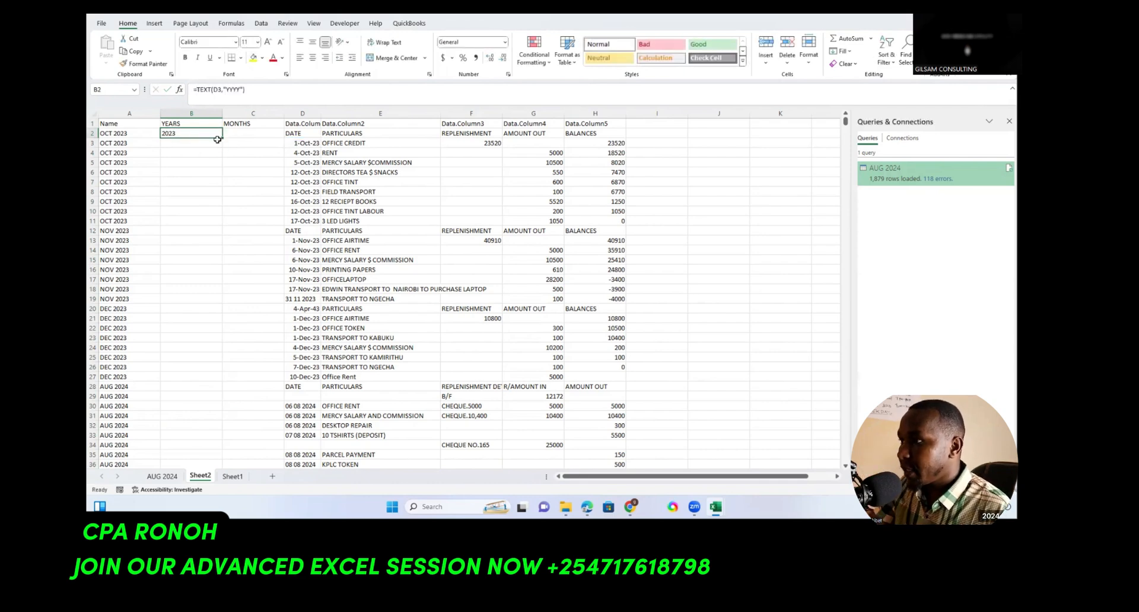
pyautogui.moveTo(221, 138); pyautogui.dragTo(186, 462)
pyautogui.scroll(11, 289, 329)
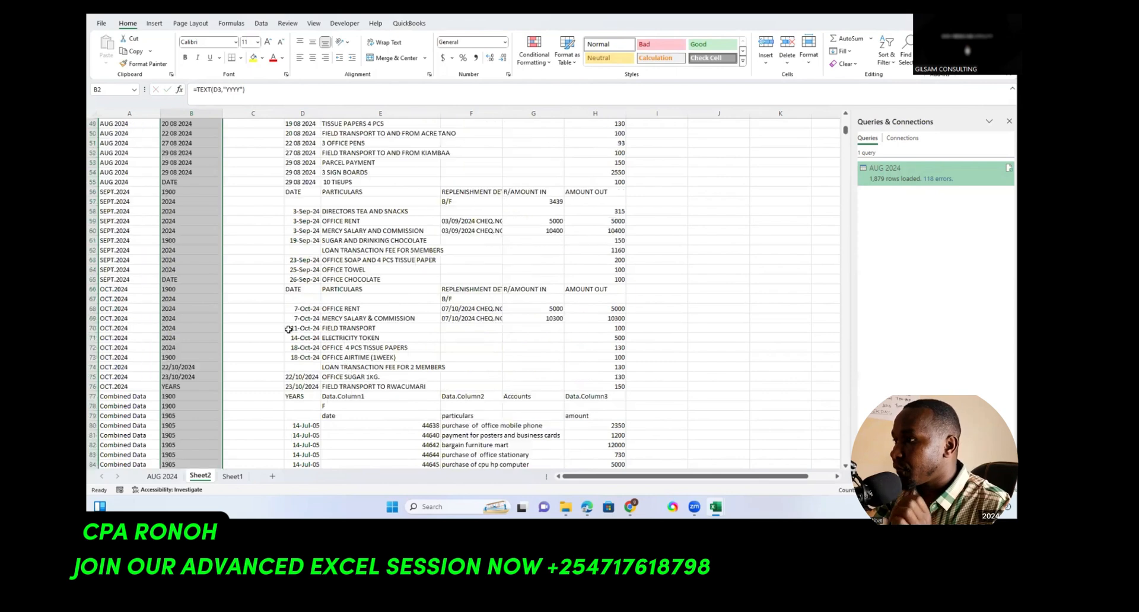
pyautogui.moveTo(170, 211); pyautogui.dragTo(250, 232)
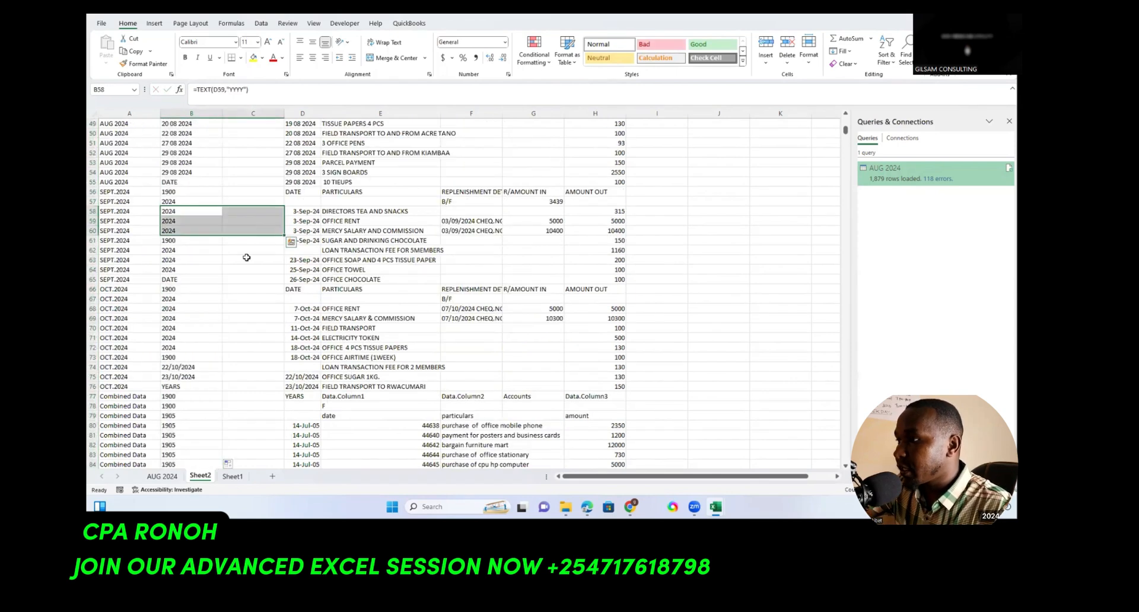
pyautogui.scroll(16, 246, 257)
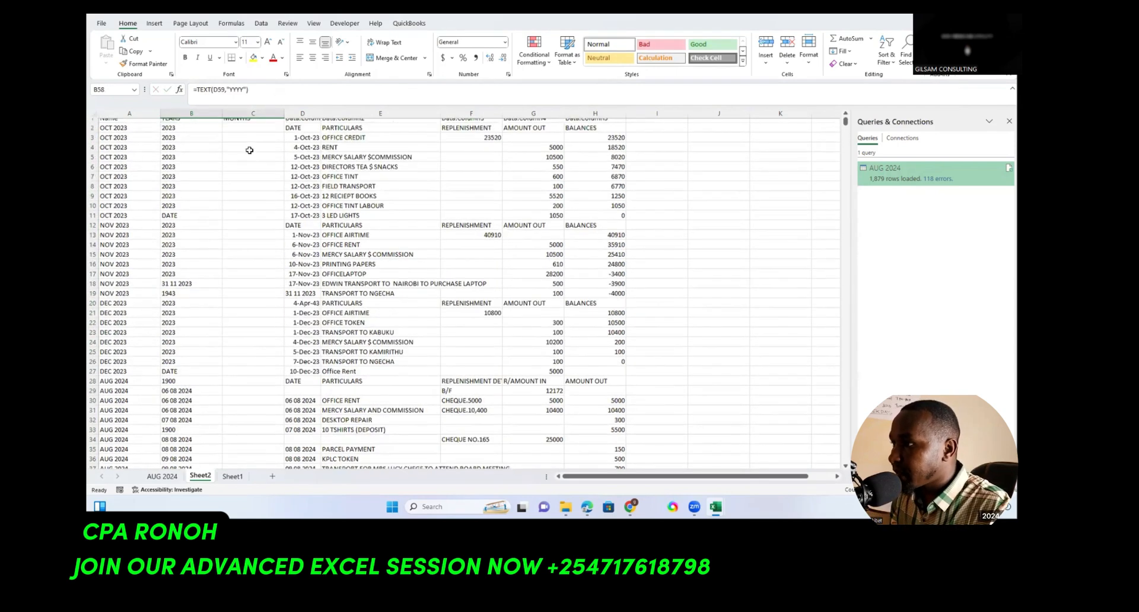
pyautogui.scroll(1, 249, 150)
pyautogui.click(249, 138)
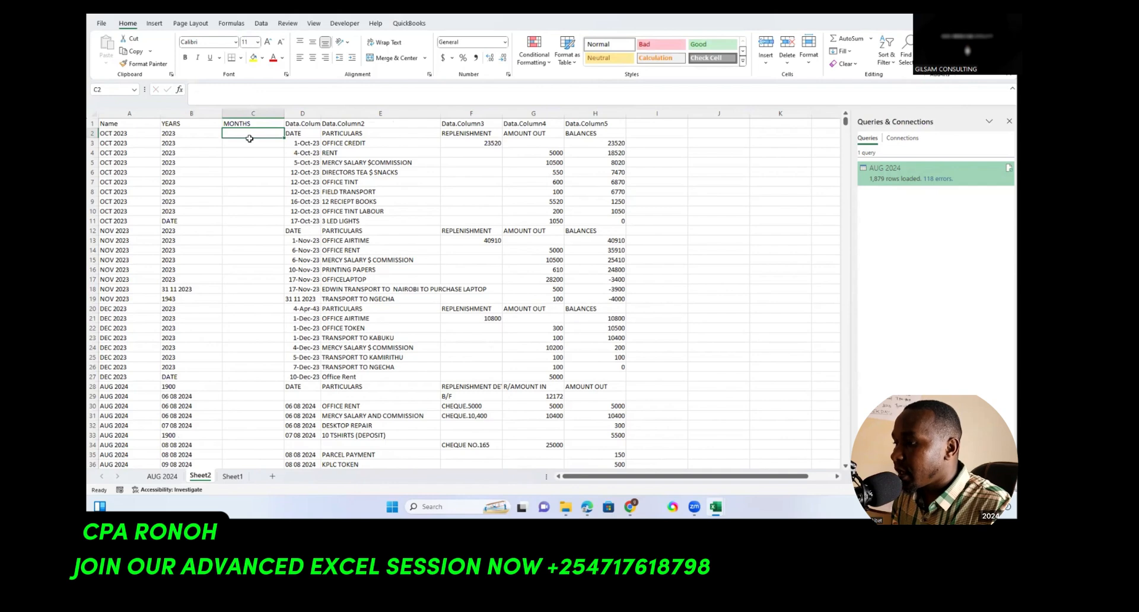
pyautogui.write('=TE')
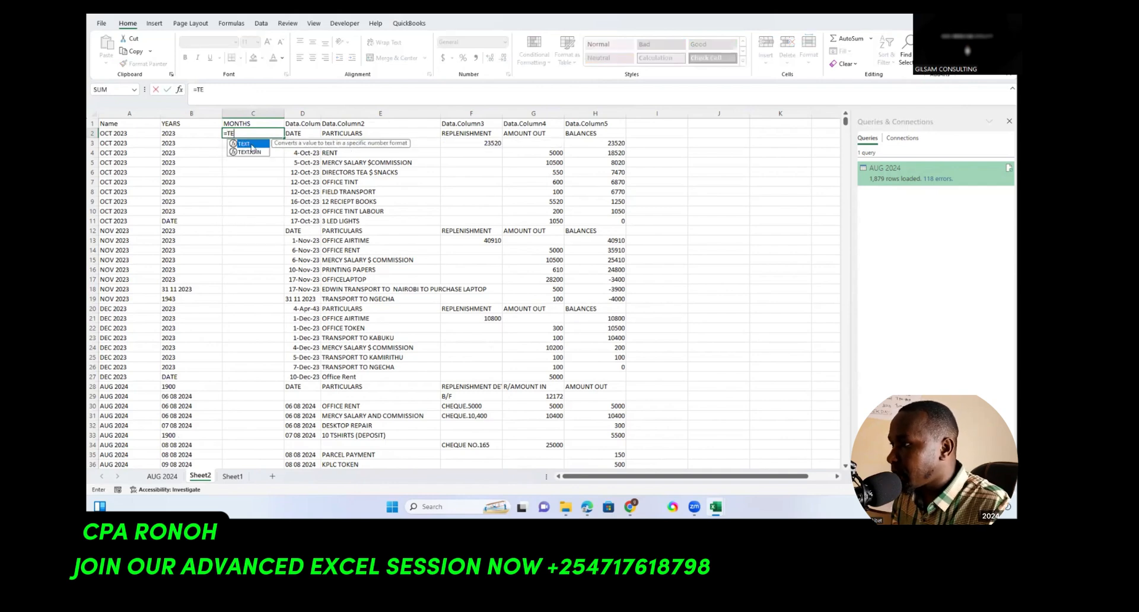
pyautogui.doubleClick(251, 143)
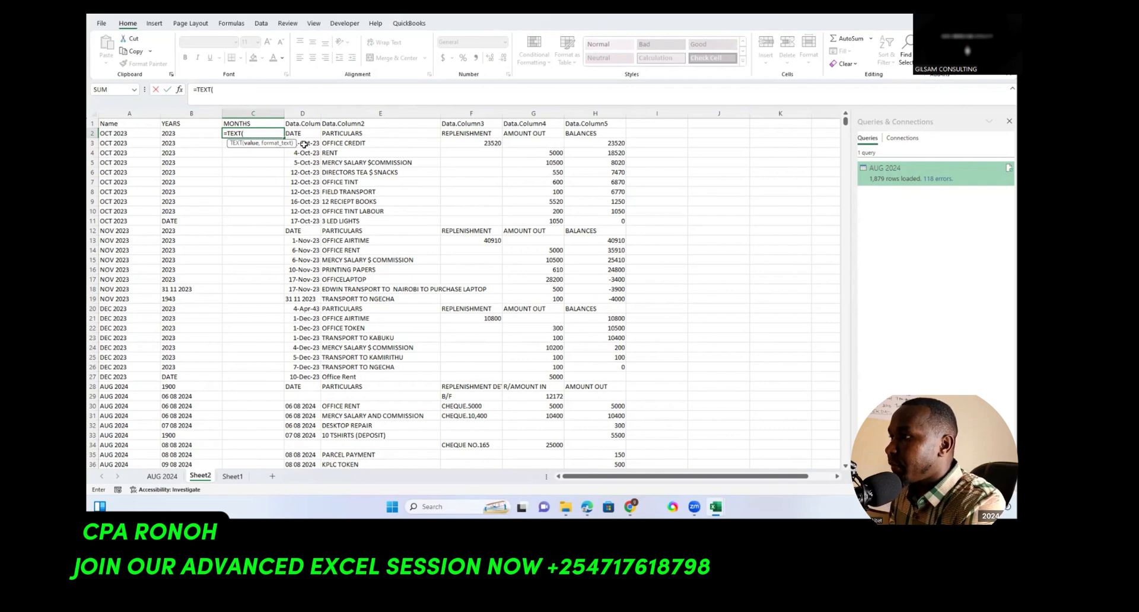
pyautogui.moveTo(259, 132); pyautogui.dragTo(214, 136)
pyautogui.press('BackSpace')
pyautogui.press('Return')
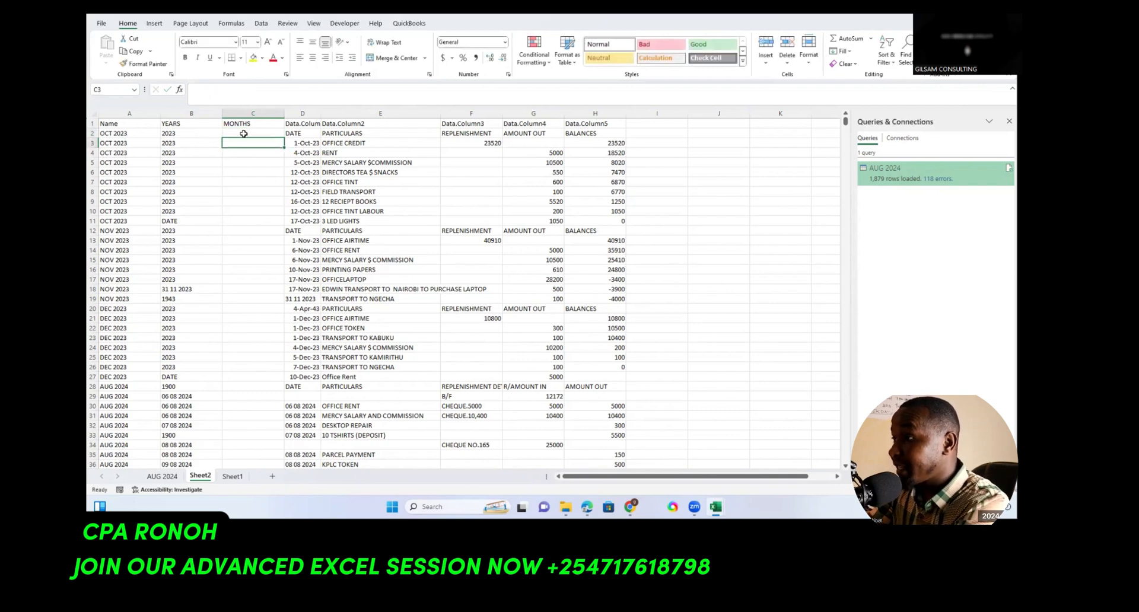
# Enter the formula =TEXT(D3,"MMMM") in cell C3 to extract the full month name from the date
pyautogui.write('=TEX')
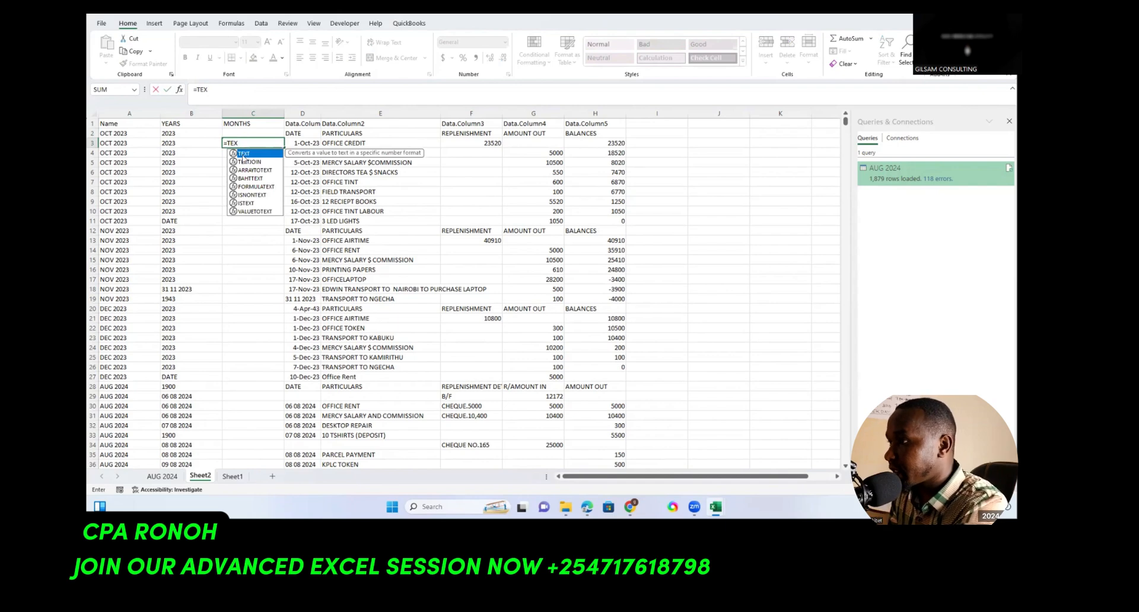
pyautogui.doubleClick(246, 154)
pyautogui.click(302, 143)
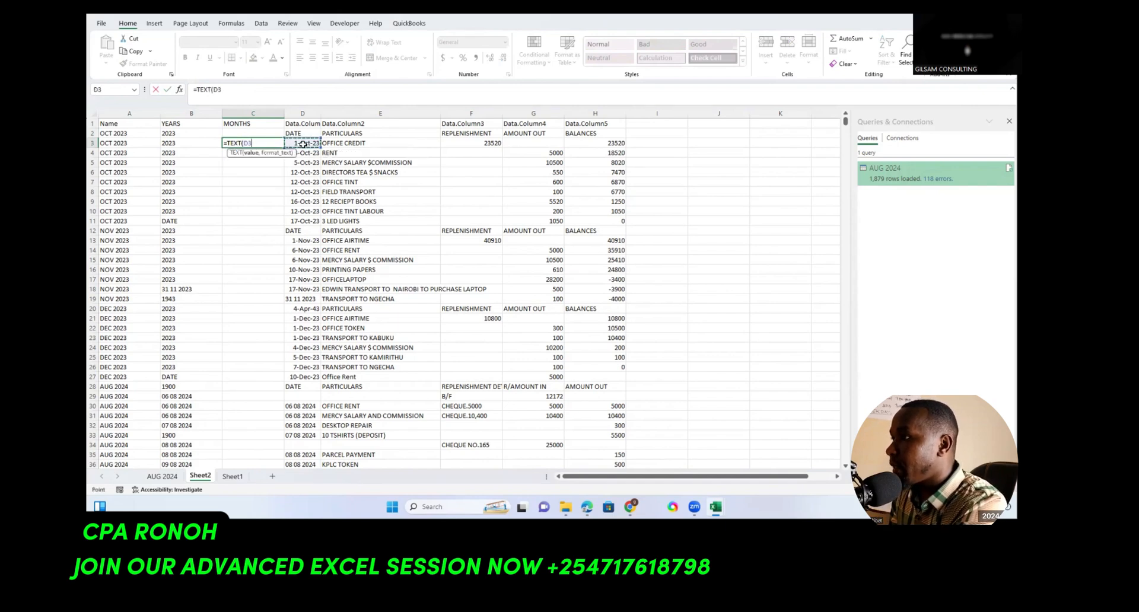
pyautogui.write(',')
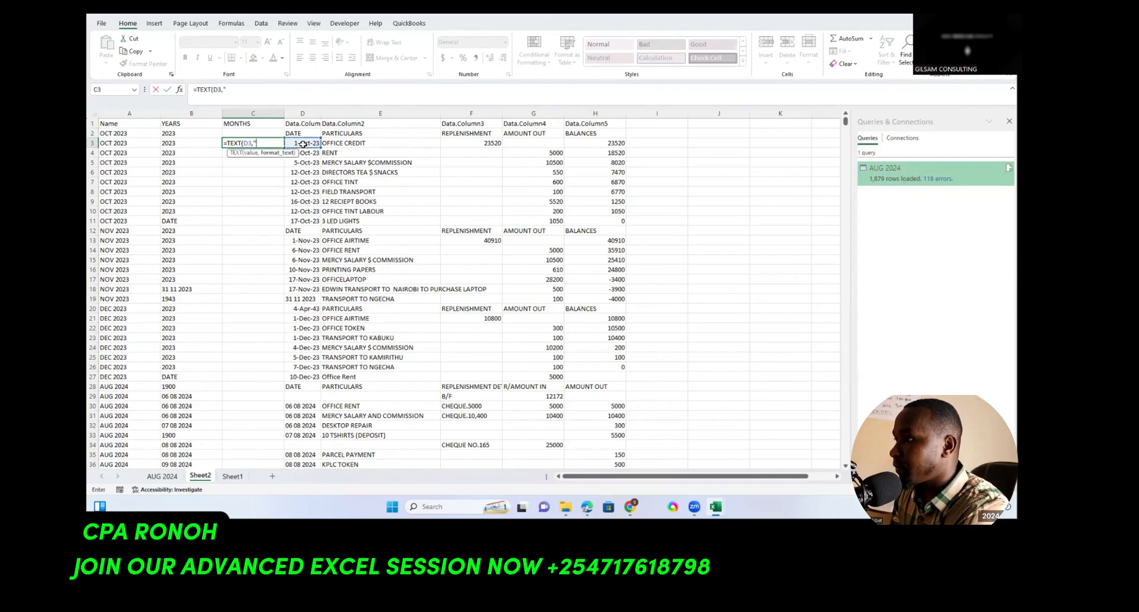
pyautogui.write('"MMM')
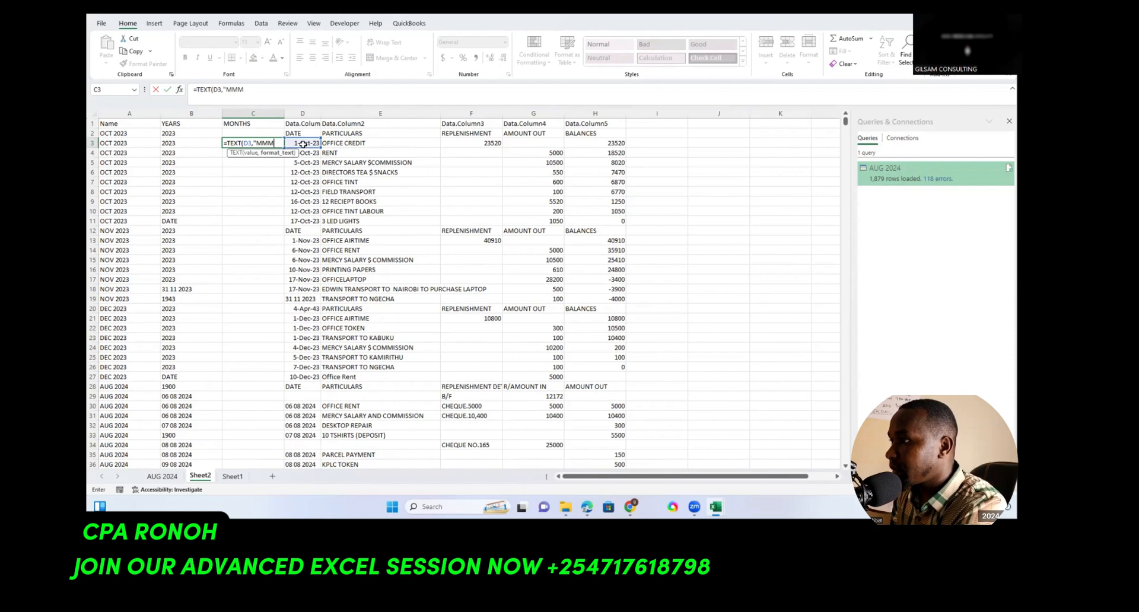
pyautogui.write('M")')
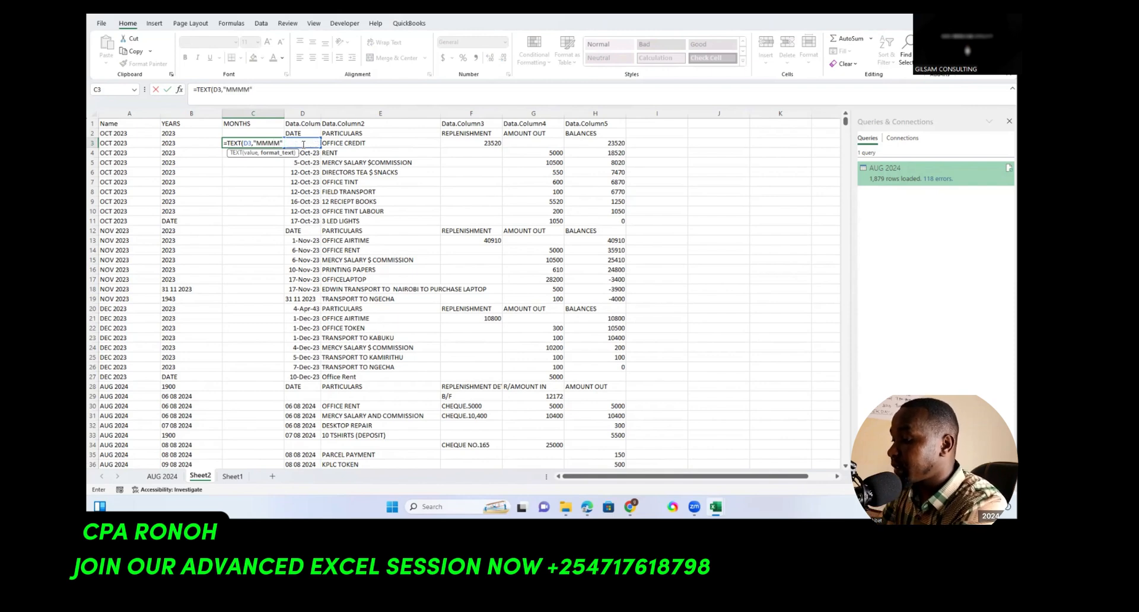
pyautogui.press('Return')
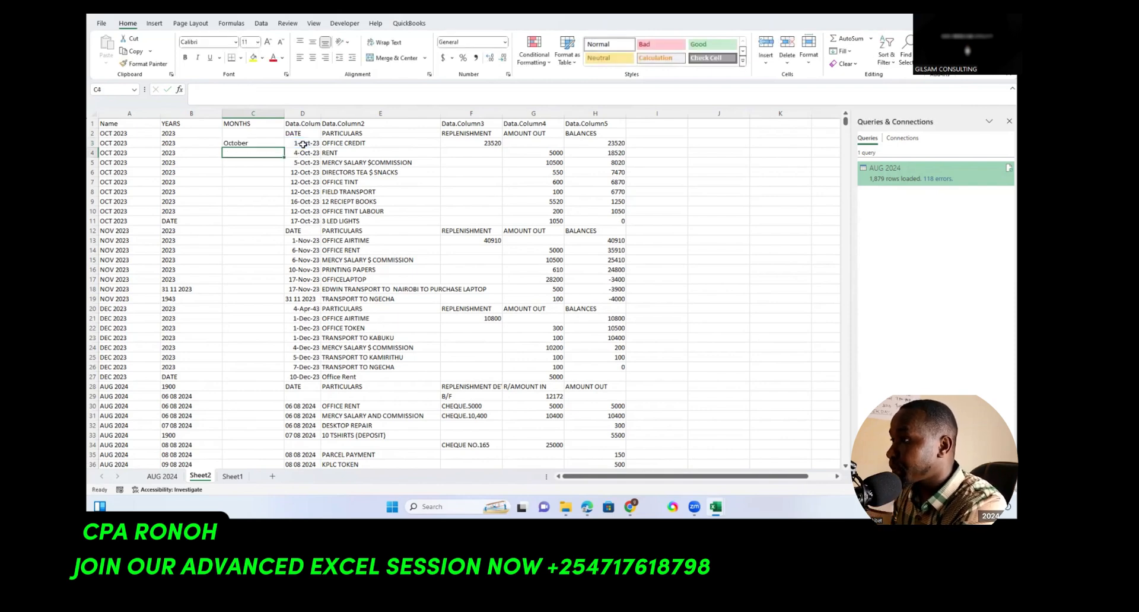
# Fill the month formula from C3 down the MONTHS column and return to the first rows
pyautogui.click(249, 143)
pyautogui.moveTo(285, 158); pyautogui.dragTo(255, 460)
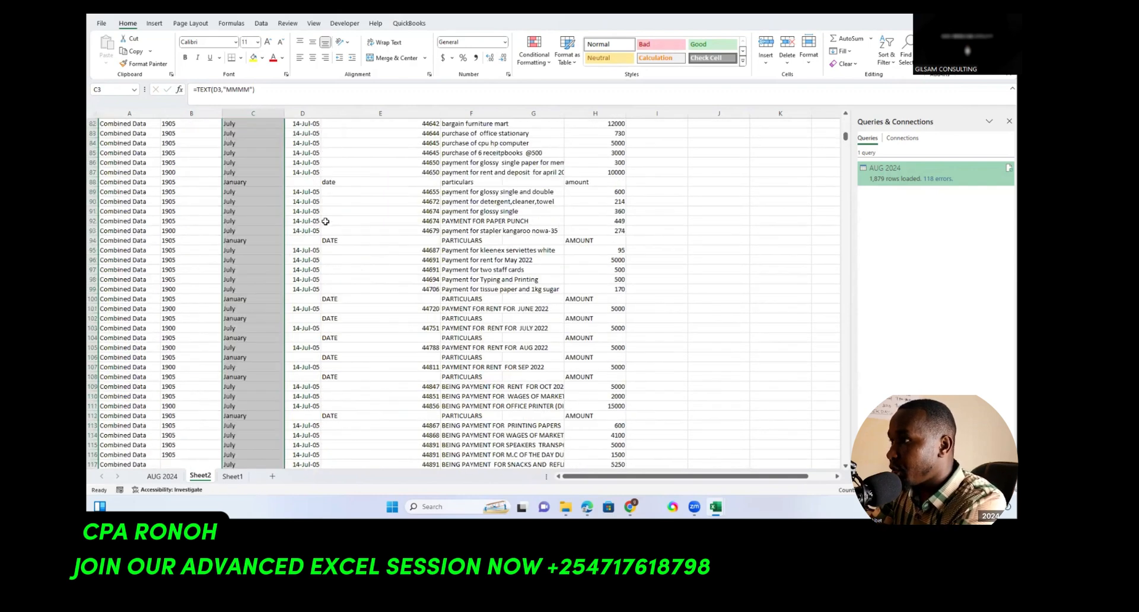
pyautogui.scroll(20, 328, 229)
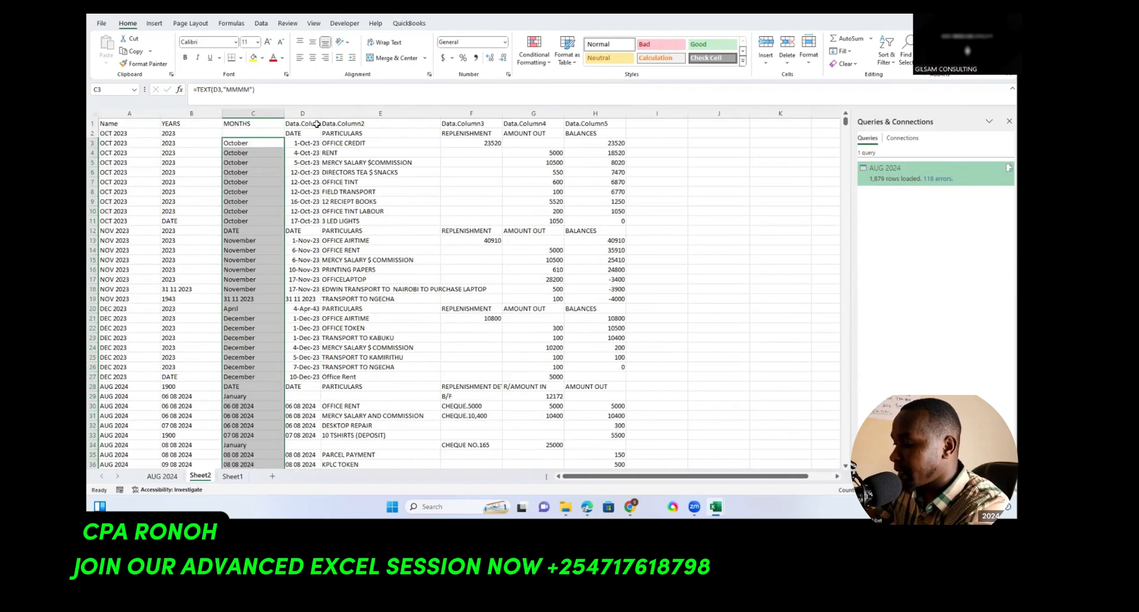
# Insert a blank column between Data.Column2 and Data.Column3, and narrow the Data.Column2 column
pyautogui.click(374, 113)
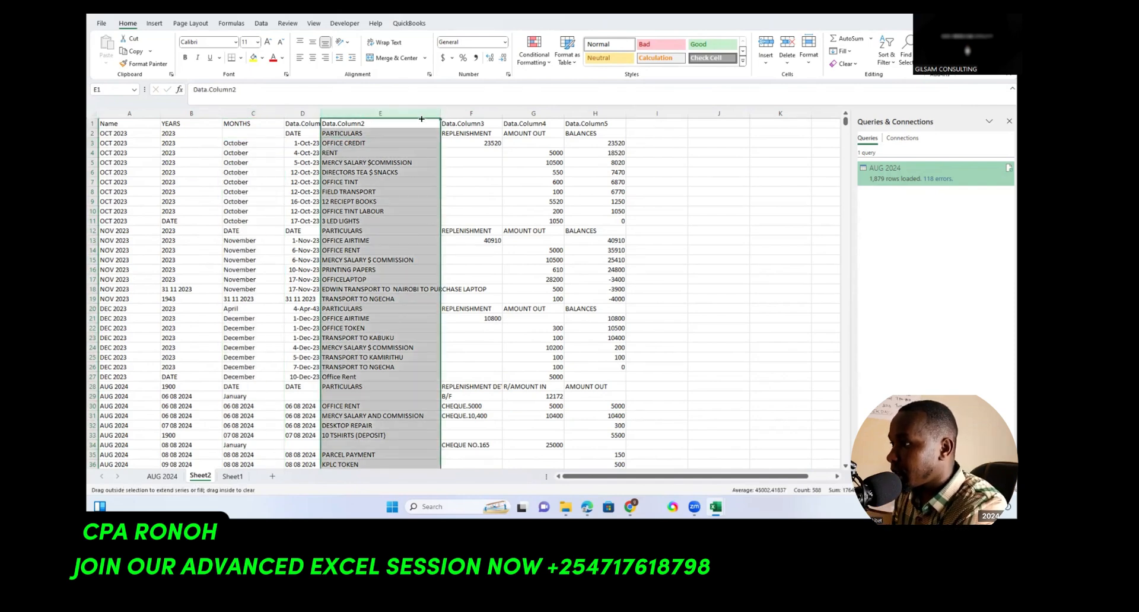
pyautogui.rightClick(456, 114)
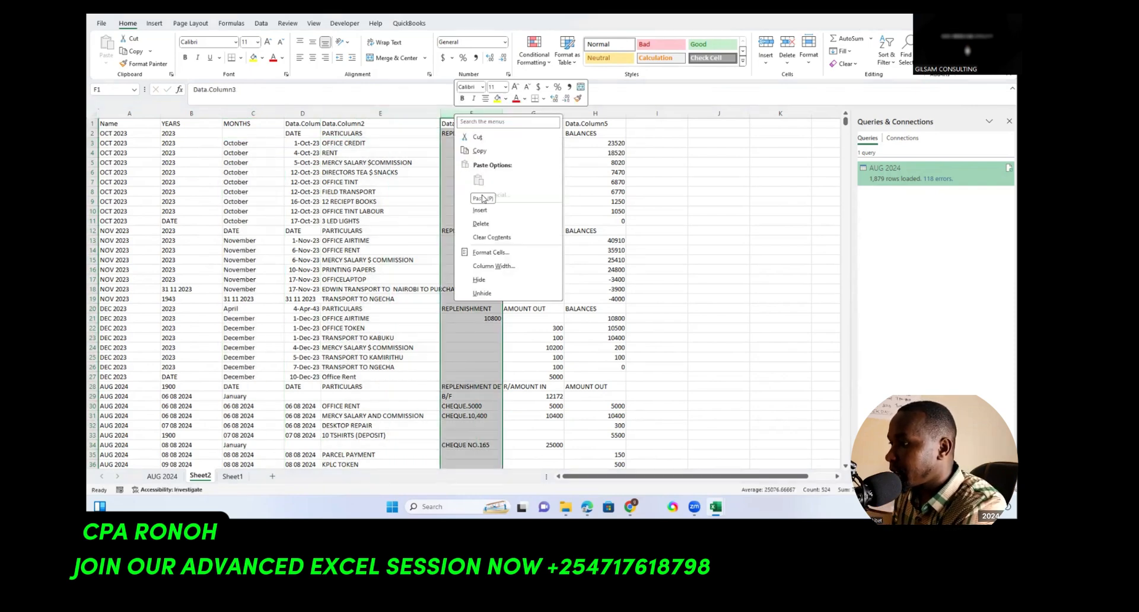
pyautogui.click(479, 210)
pyautogui.moveTo(443, 113); pyautogui.dragTo(407, 112)
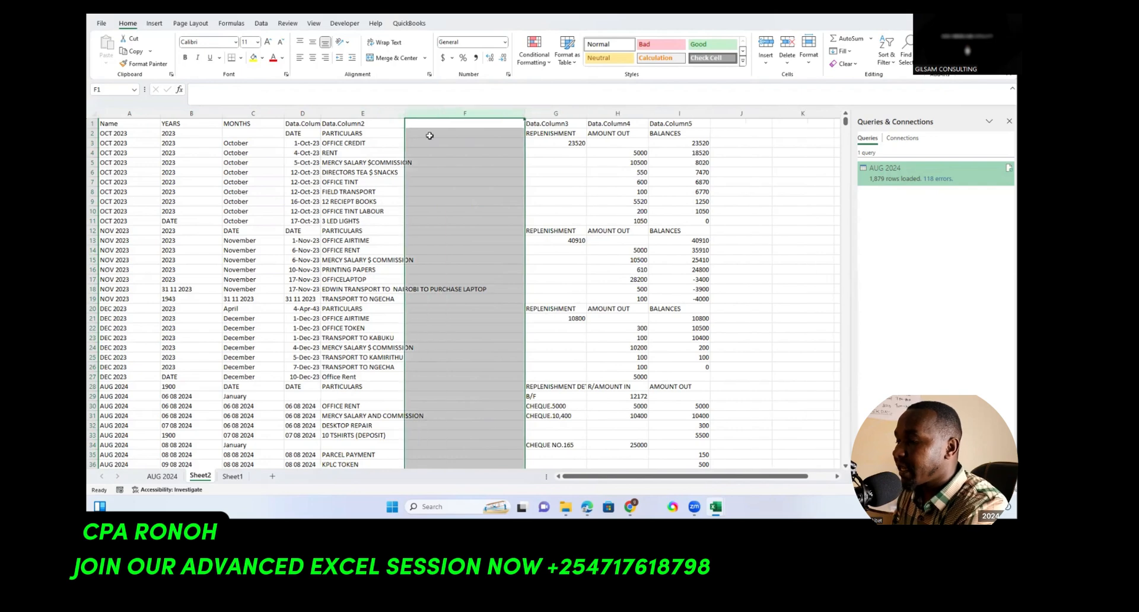
pyautogui.click(457, 174)
pyautogui.click(427, 153)
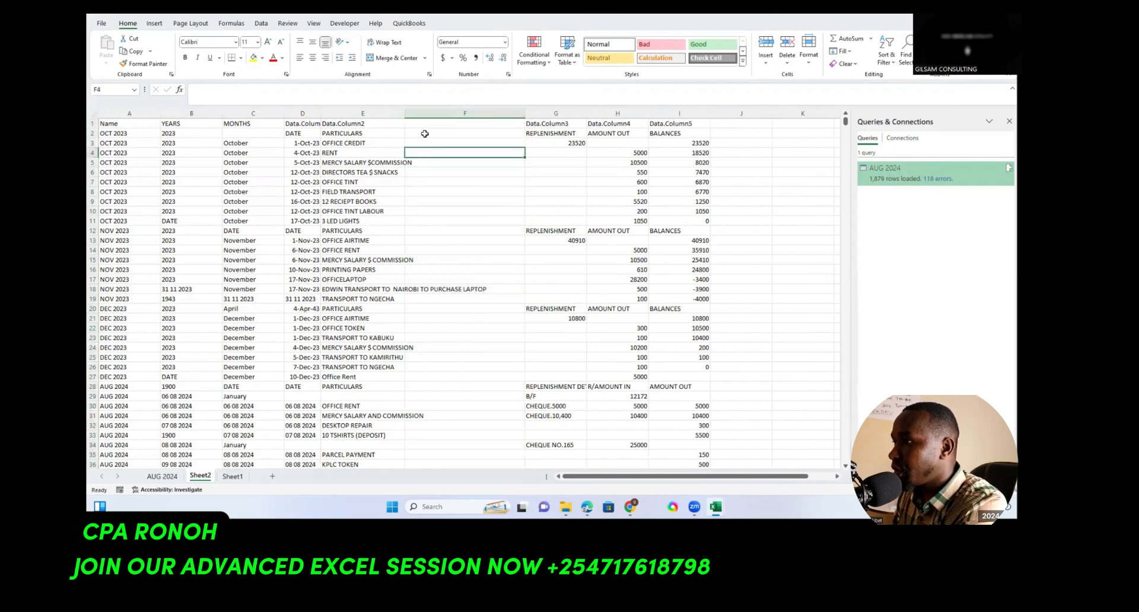
# Enter the heading Accounts in cell F1 of the new blank column
pyautogui.click(423, 125)
pyautogui.write('a')
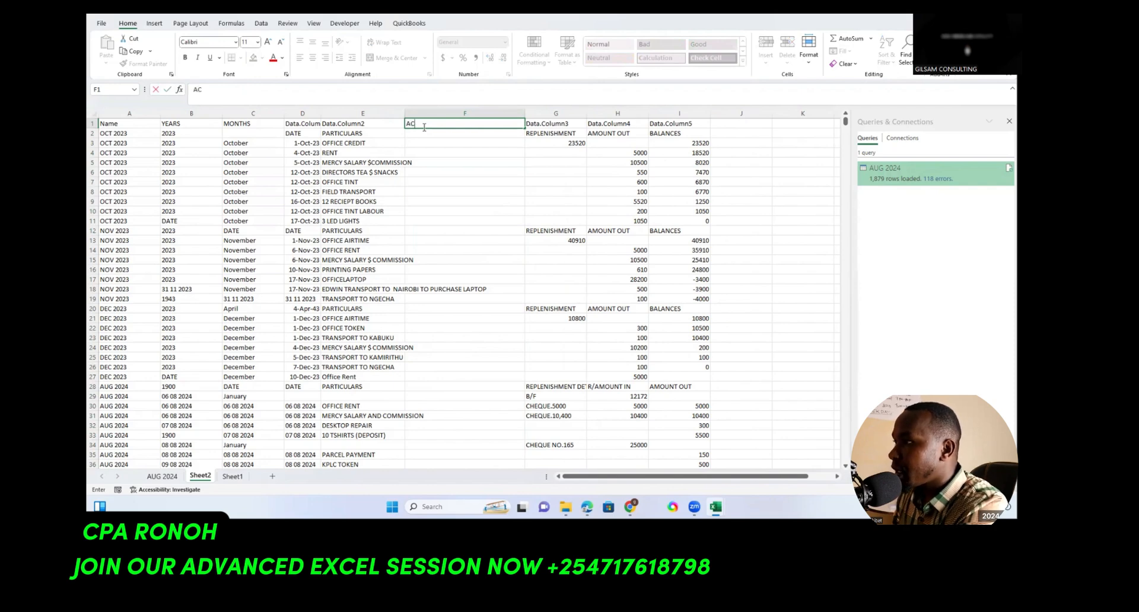
pyautogui.write('ccounts')
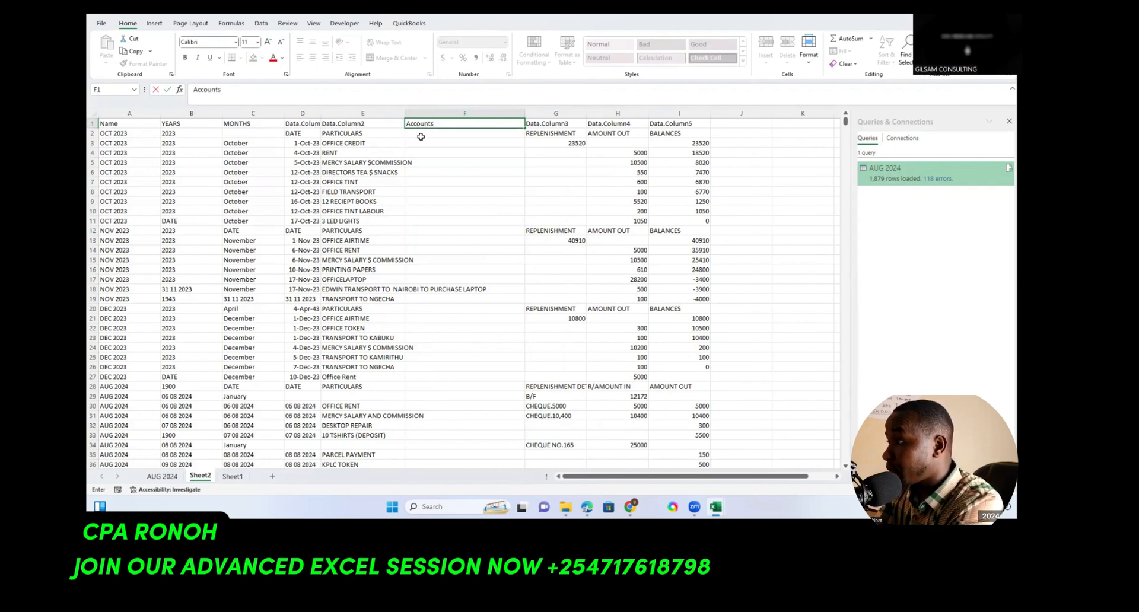
# Classify the October 2023 expenses in F4 to F6 as Rent, Salaries and Meals
pyautogui.click(430, 148)
pyautogui.write('Re')
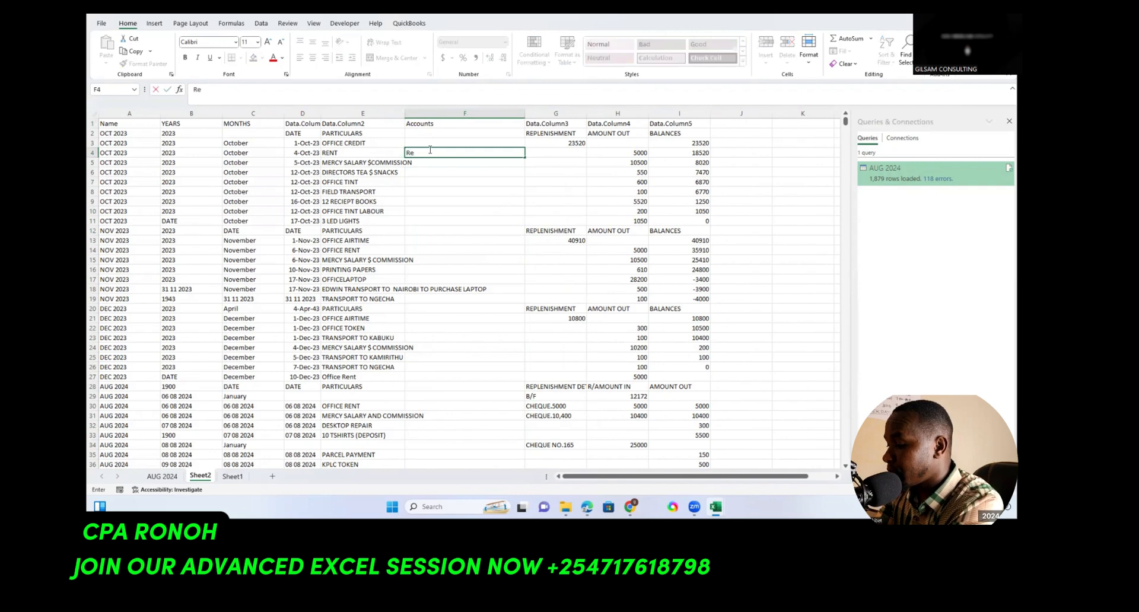
pyautogui.write('nt')
pyautogui.click(426, 161)
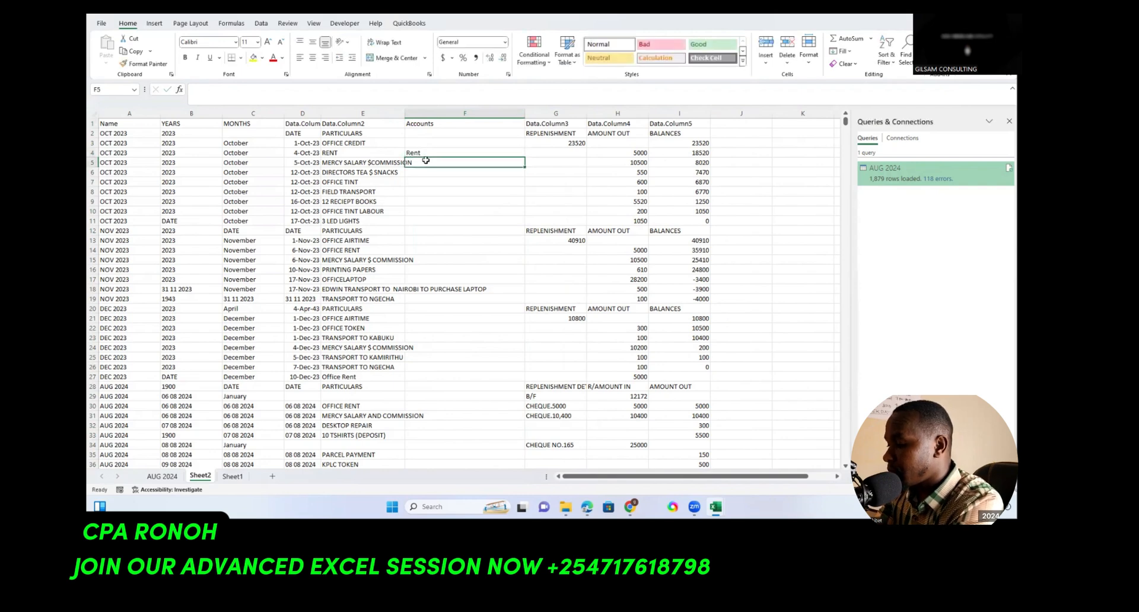
pyautogui.write('Salaries')
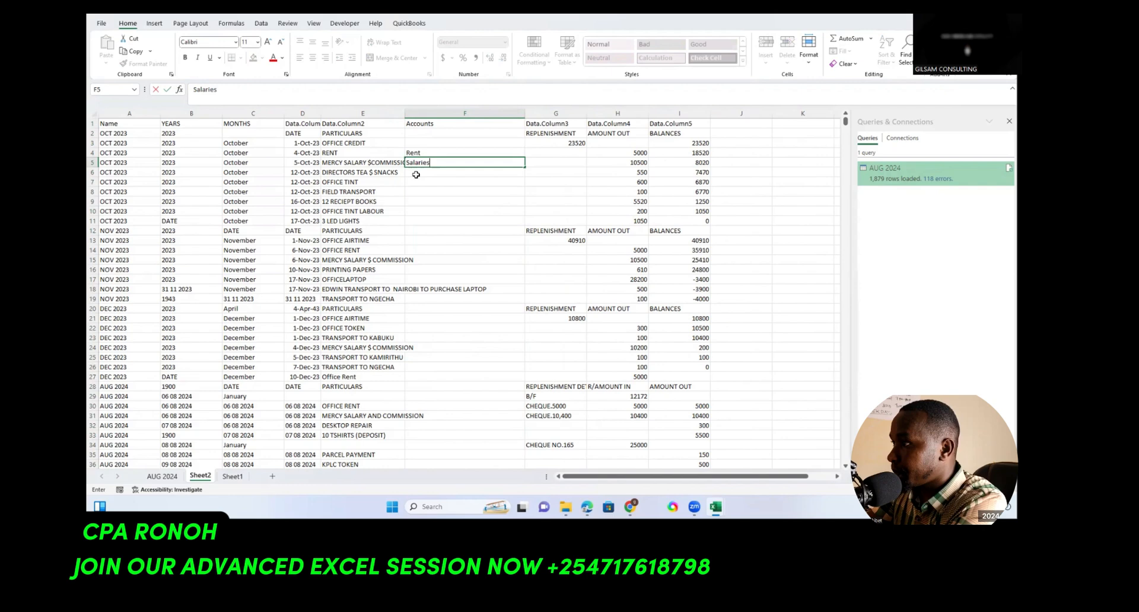
pyautogui.click(428, 176)
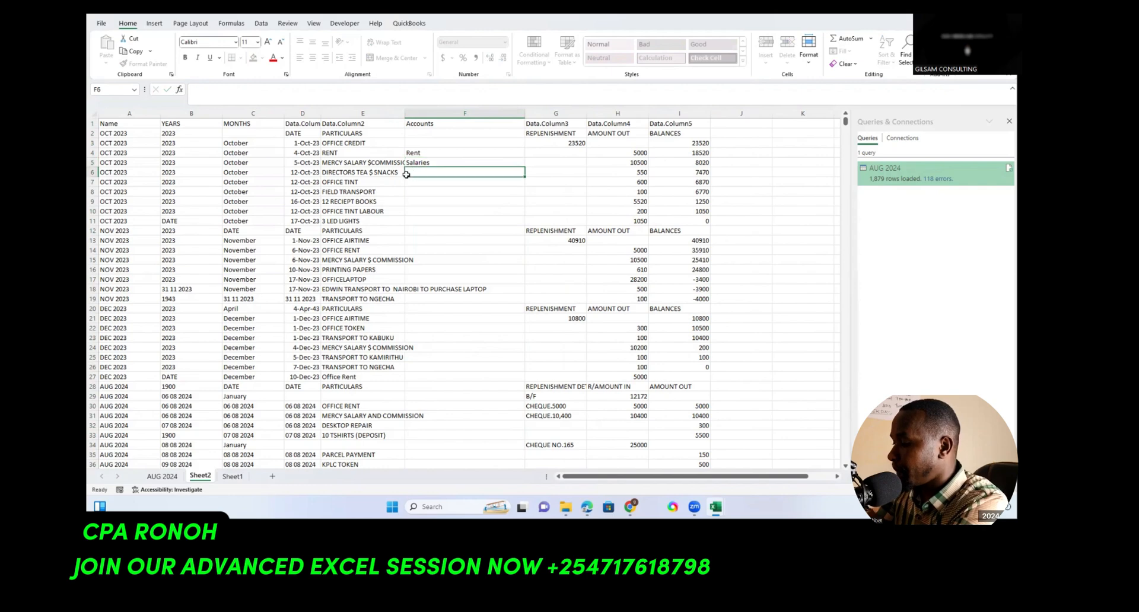
pyautogui.write('Meals')
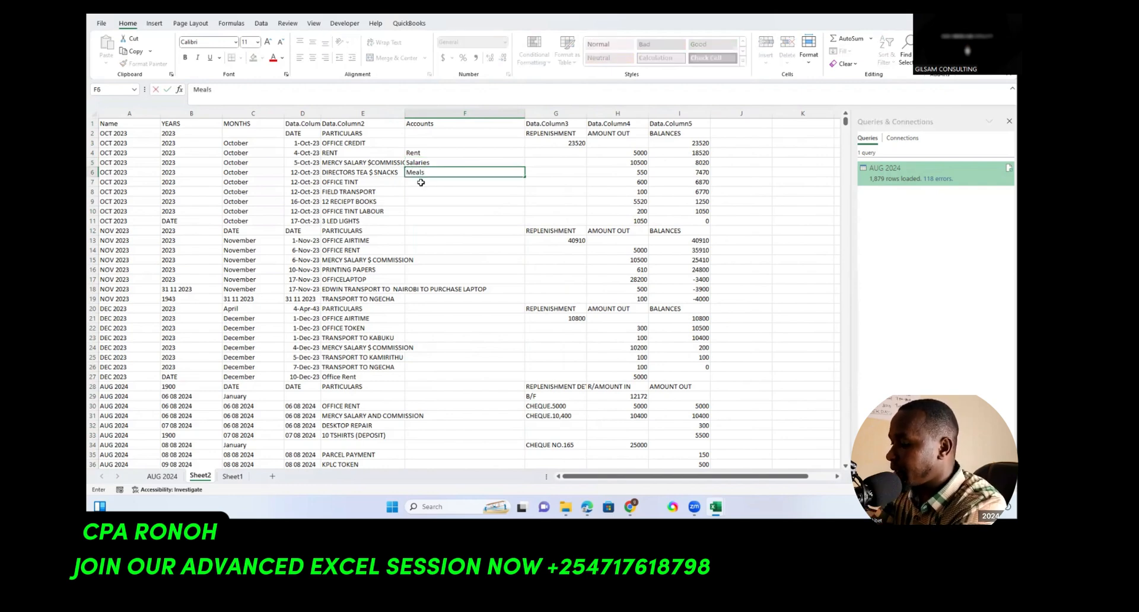
# Classify the office tint expense in F7 as Stationaries and the field transport expense in F8 as Transport
pyautogui.click(420, 182)
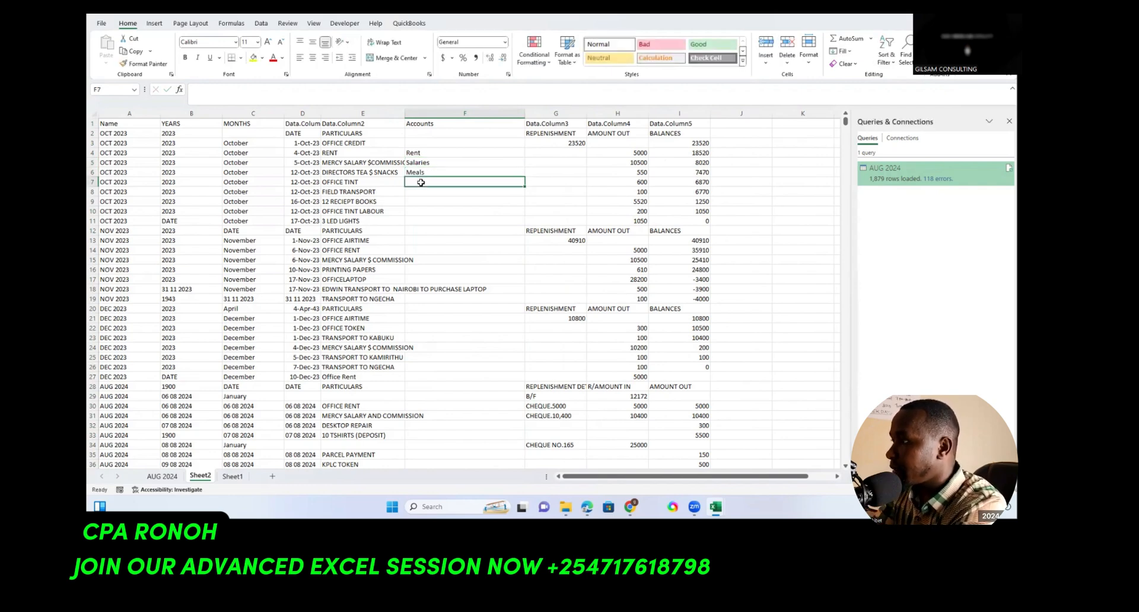
pyautogui.write('Stationaries')
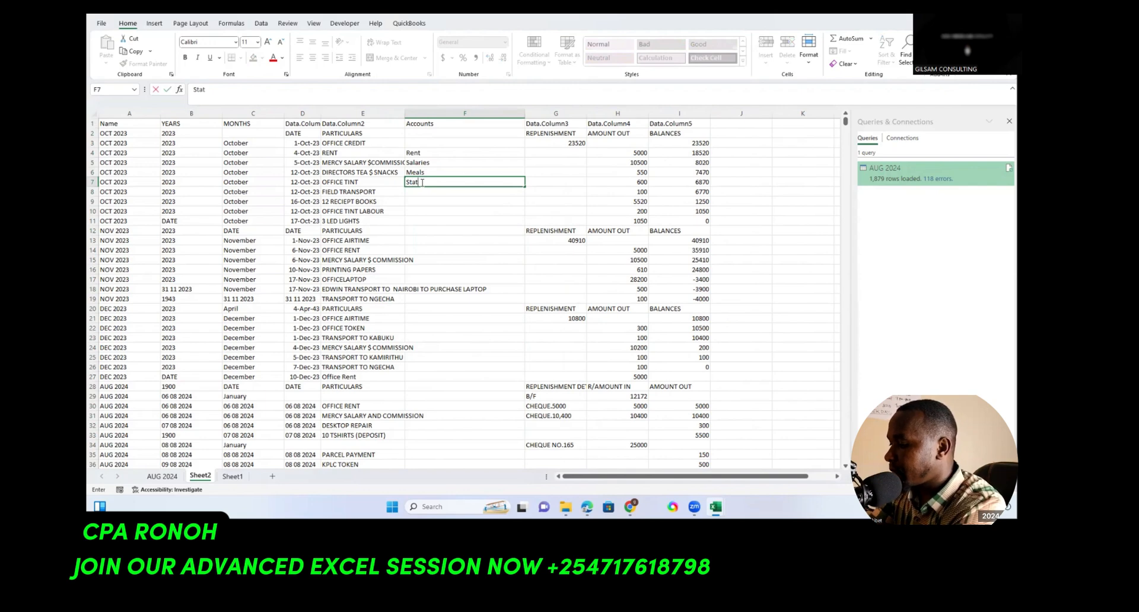
pyautogui.click(418, 192)
pyautogui.write('T')
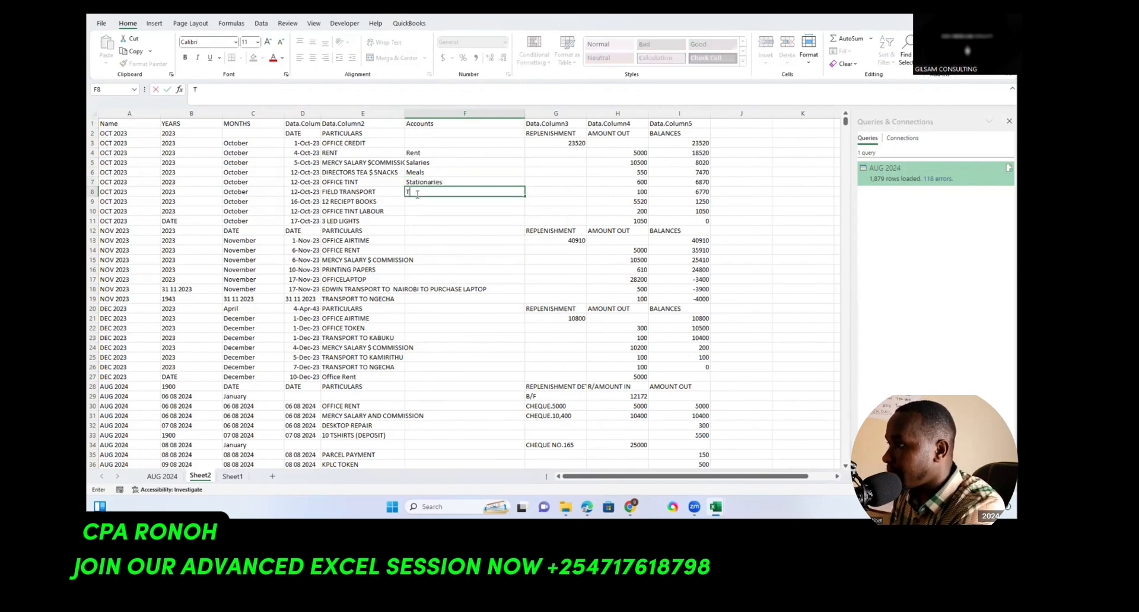
pyautogui.write('ransport')
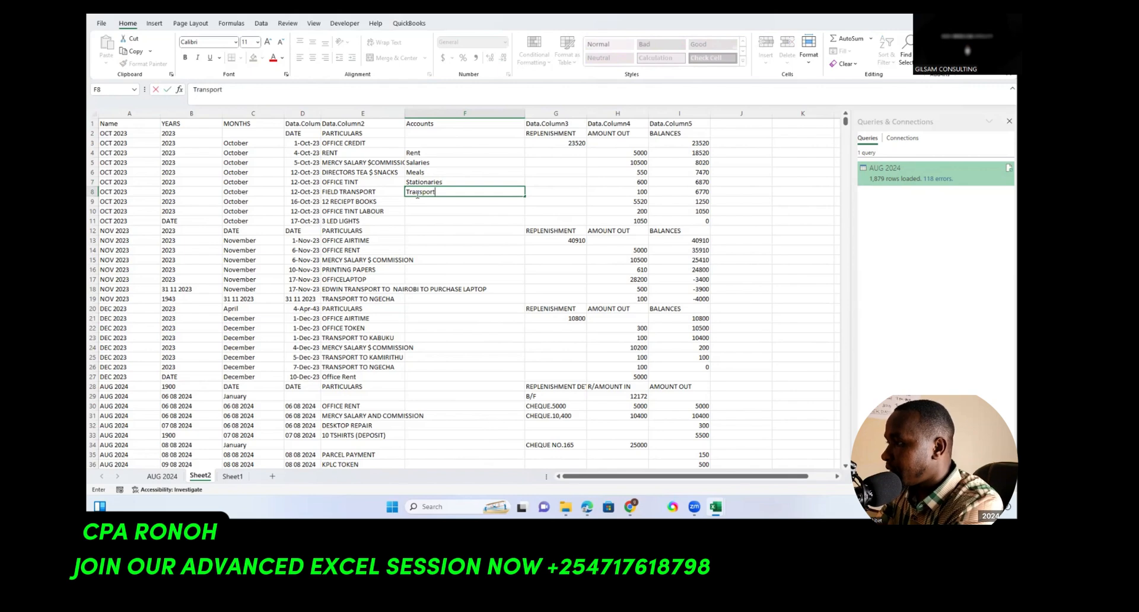
pyautogui.press('Return')
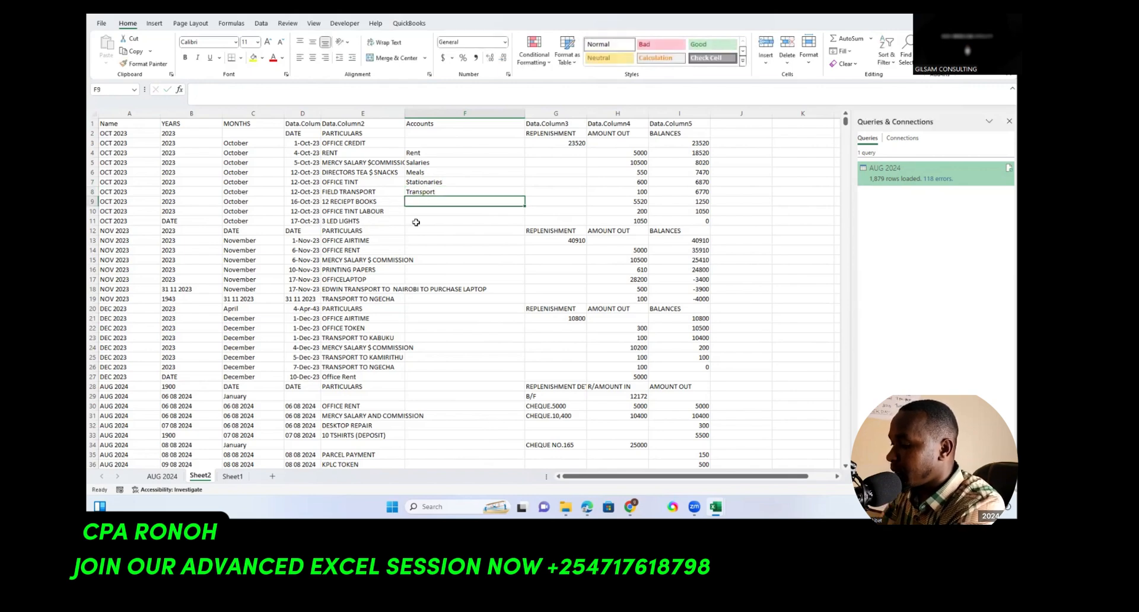
# Classify the August 2024 office rent in F30 as Rent and the salary and commission in F31 as Salaries
pyautogui.scroll(-3, 425, 307)
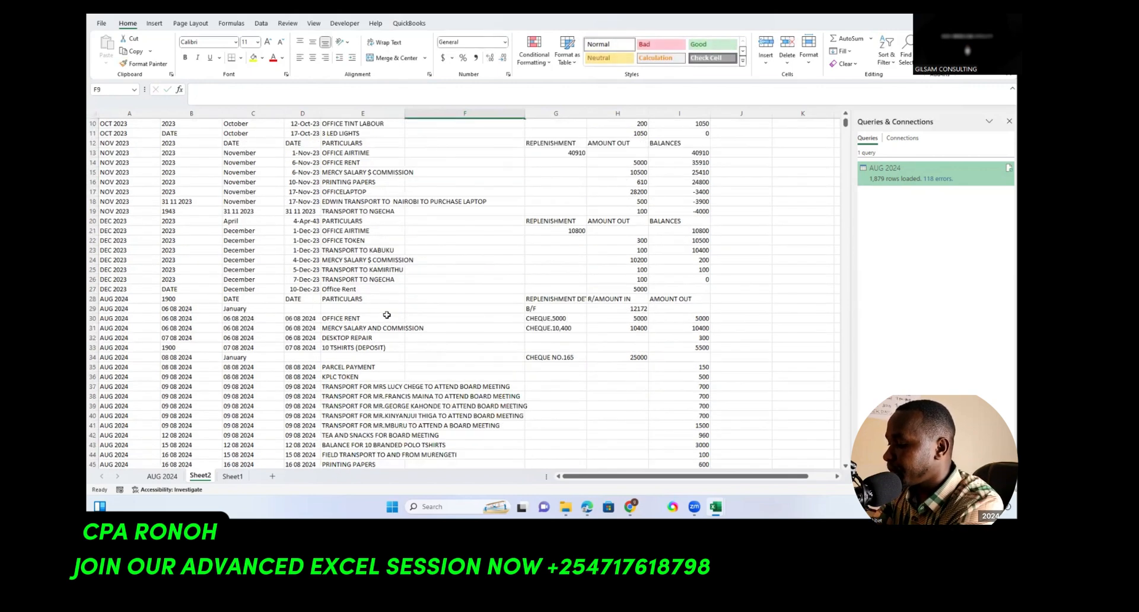
pyautogui.click(335, 317)
pyautogui.click(430, 318)
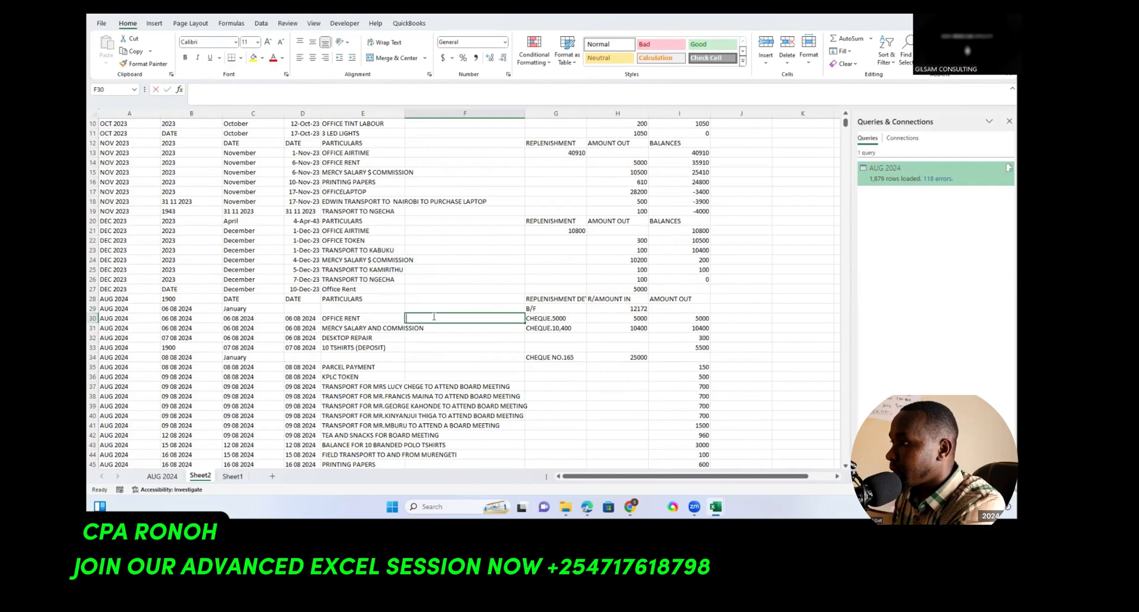
pyautogui.write('Rent')
pyautogui.click(427, 328)
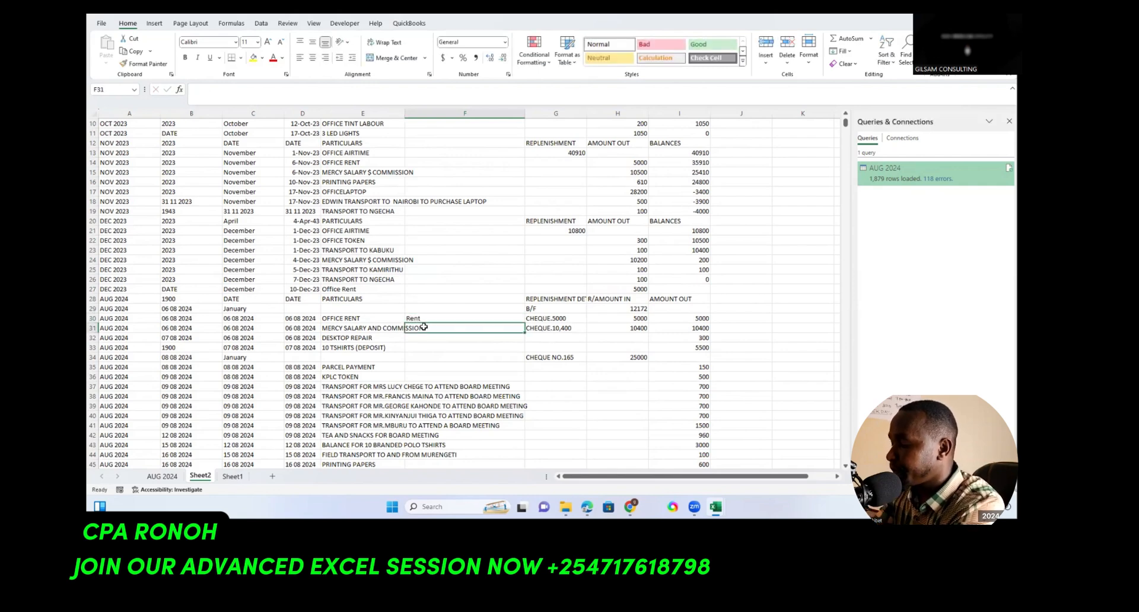
pyautogui.write('sllaries')
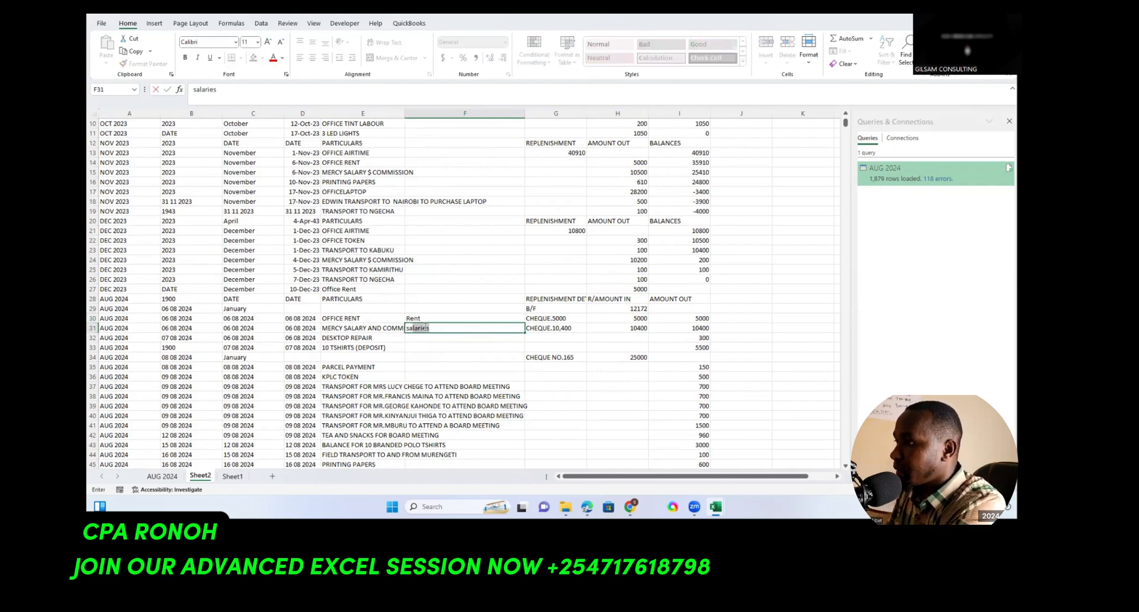
pyautogui.click(419, 338)
pyautogui.click(410, 346)
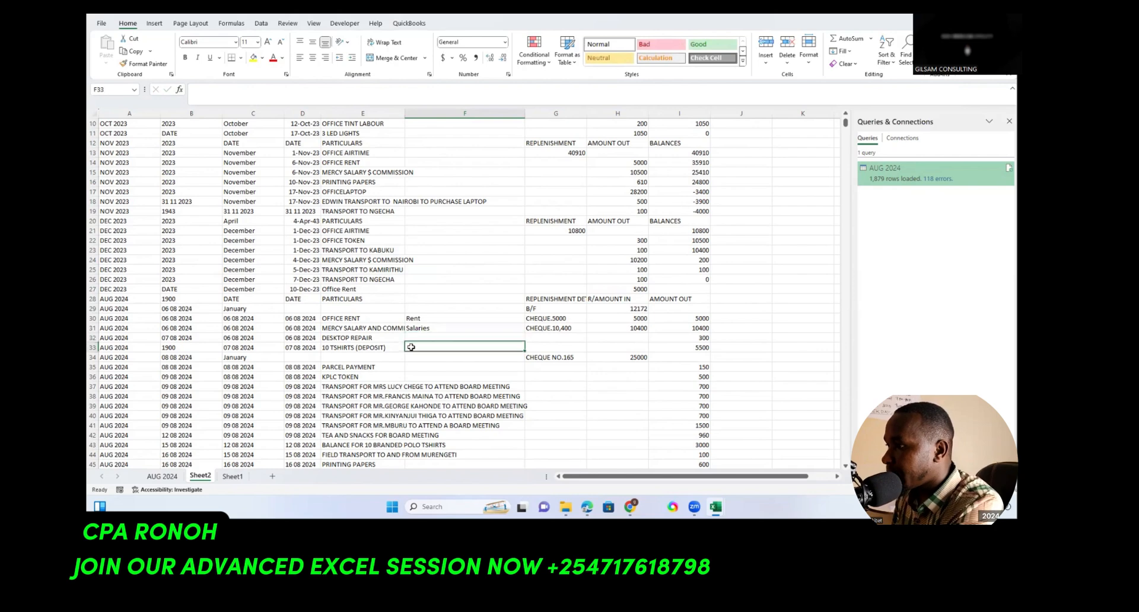
# Classify the August 2024 transport for the office cabinet in F47 as Transport
pyautogui.scroll(-4, 400, 347)
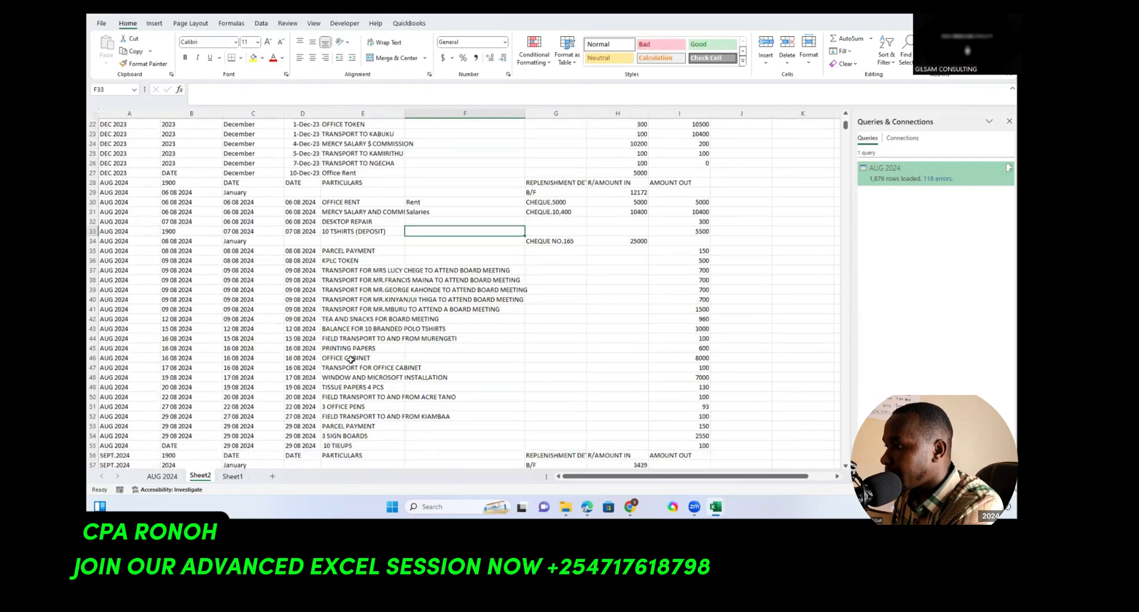
pyautogui.click(381, 369)
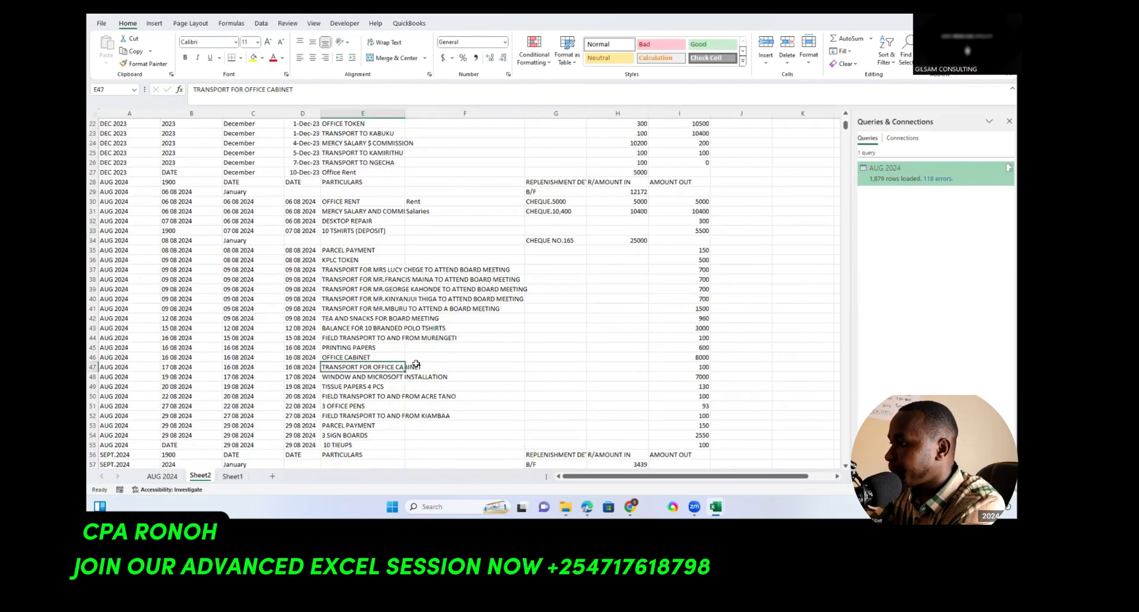
pyautogui.click(448, 364)
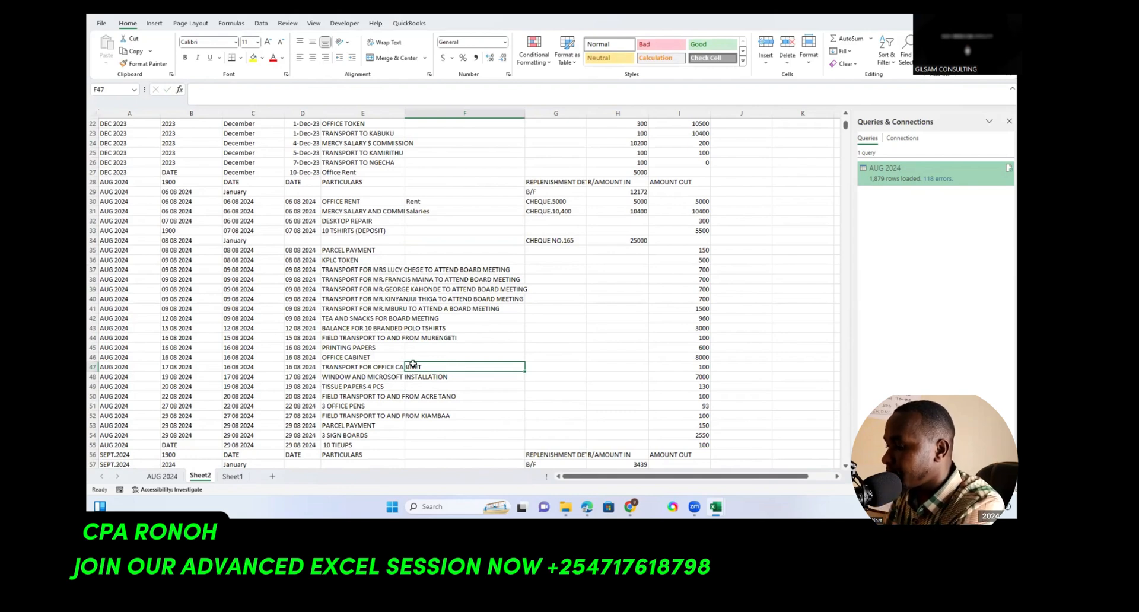
pyautogui.write('transport')
pyautogui.click(465, 395)
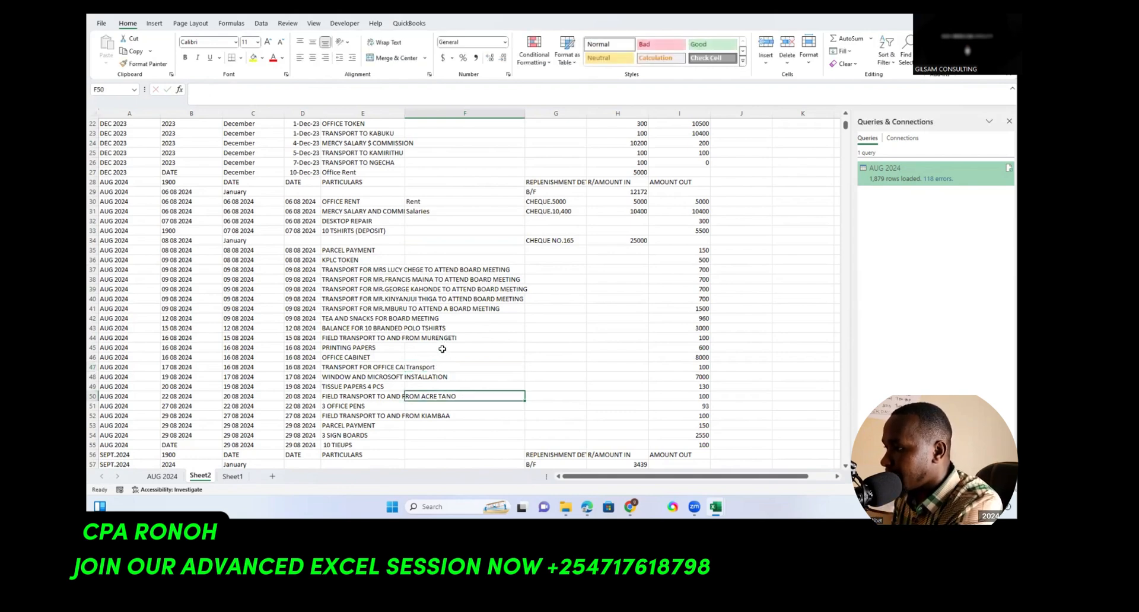
pyautogui.scroll(7, 445, 350)
pyautogui.scroll(-9, 460, 341)
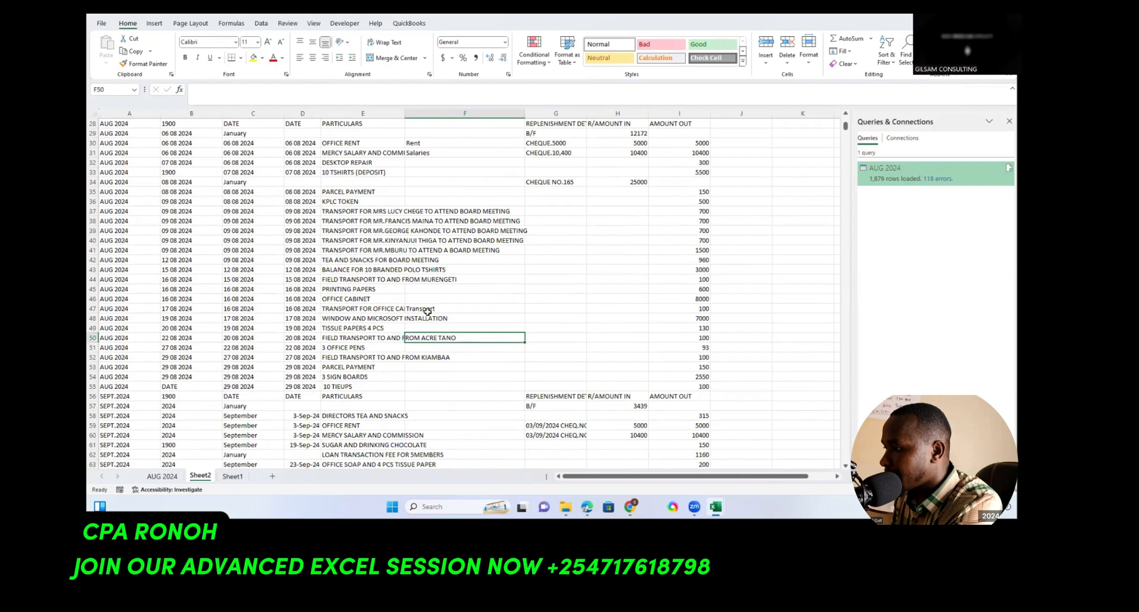
pyautogui.moveTo(427, 313); pyautogui.dragTo(677, 315)
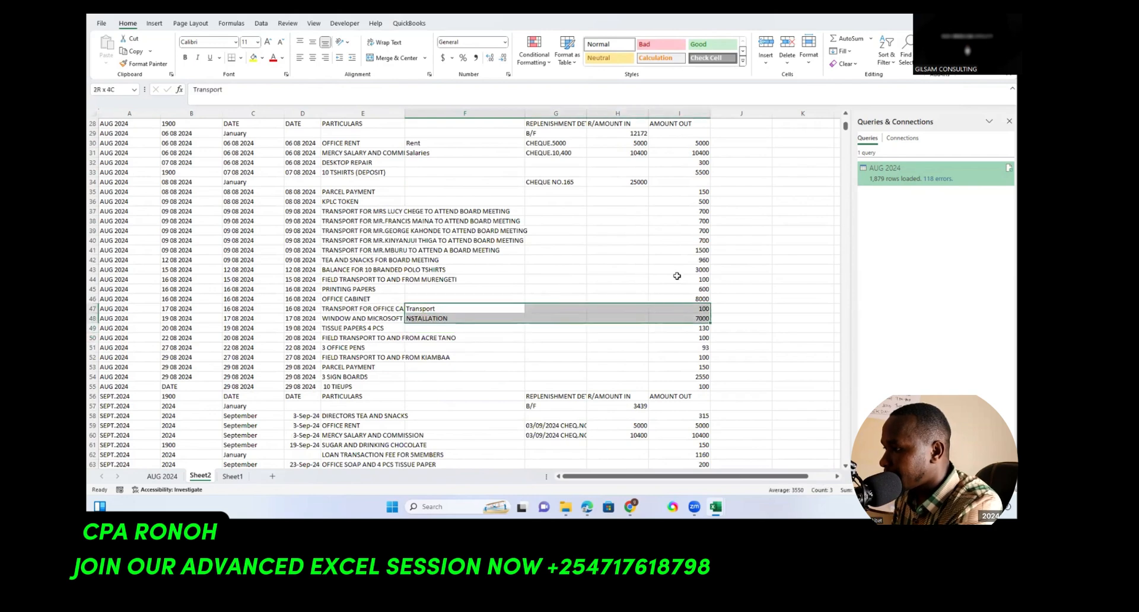
# Copy the August 2024 office cabinet transport amount from I47 into H47
pyautogui.click(702, 309)
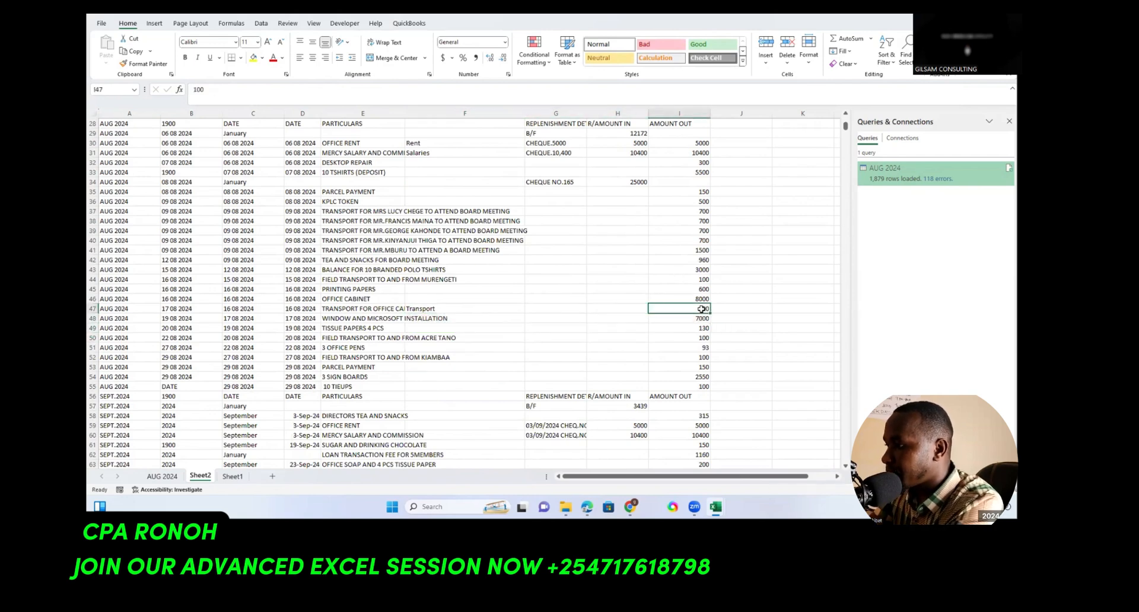
pyautogui.hotkey('ctrl', 'c')
pyautogui.press('Left')
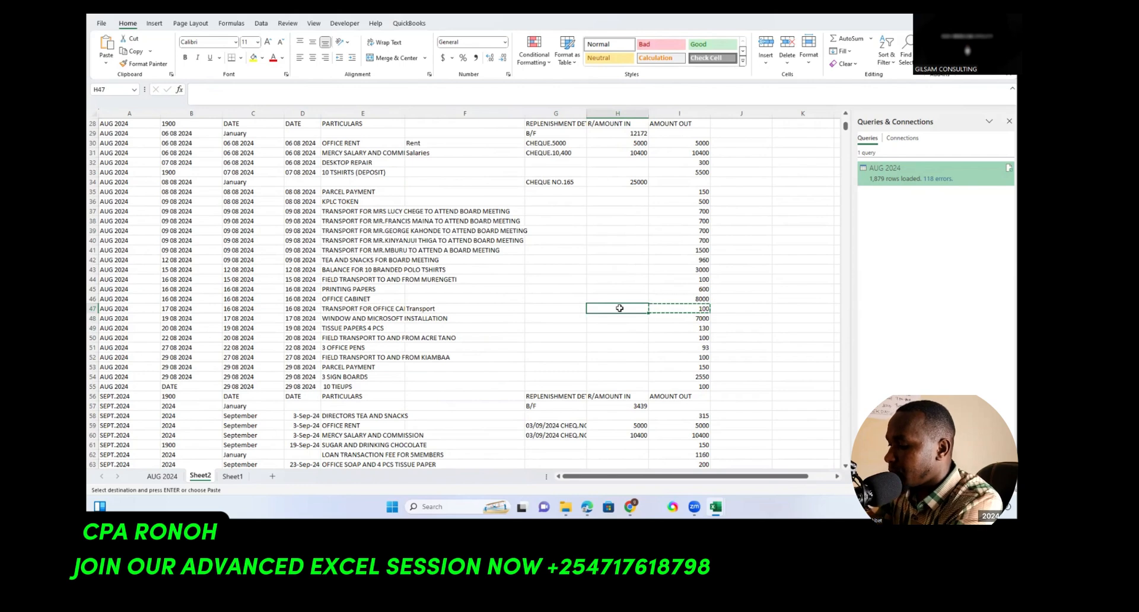
pyautogui.hotkey('ctrl', 'v')
pyautogui.click(591, 337)
pyautogui.scroll(9, 352, 250)
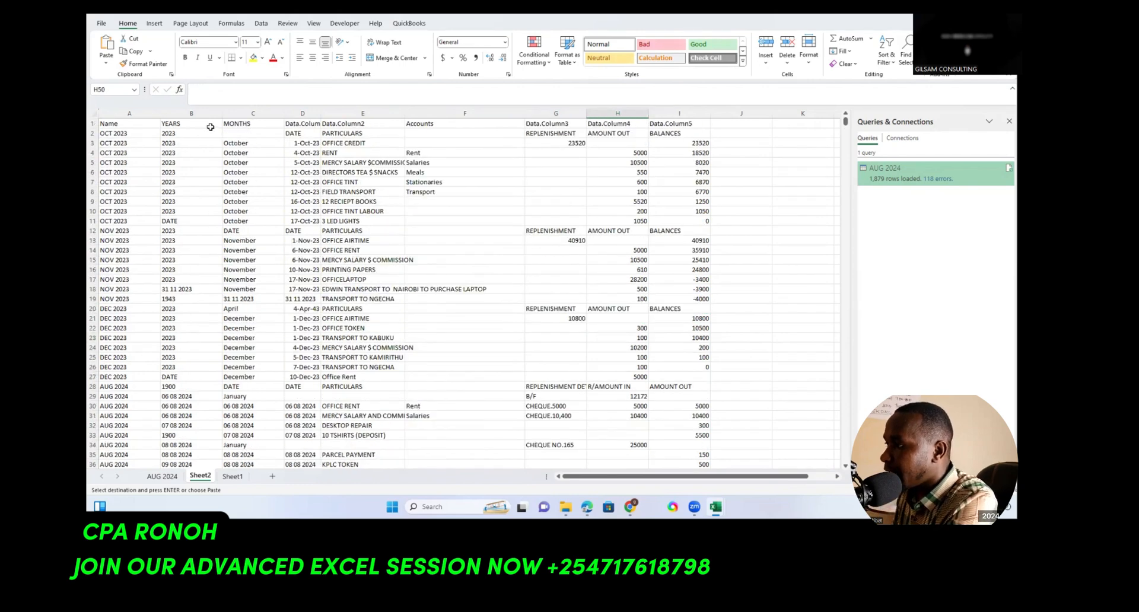
# Copy Sheet2's YEARS column and open Paste Special for column A of a new blank worksheet
pyautogui.click(181, 116)
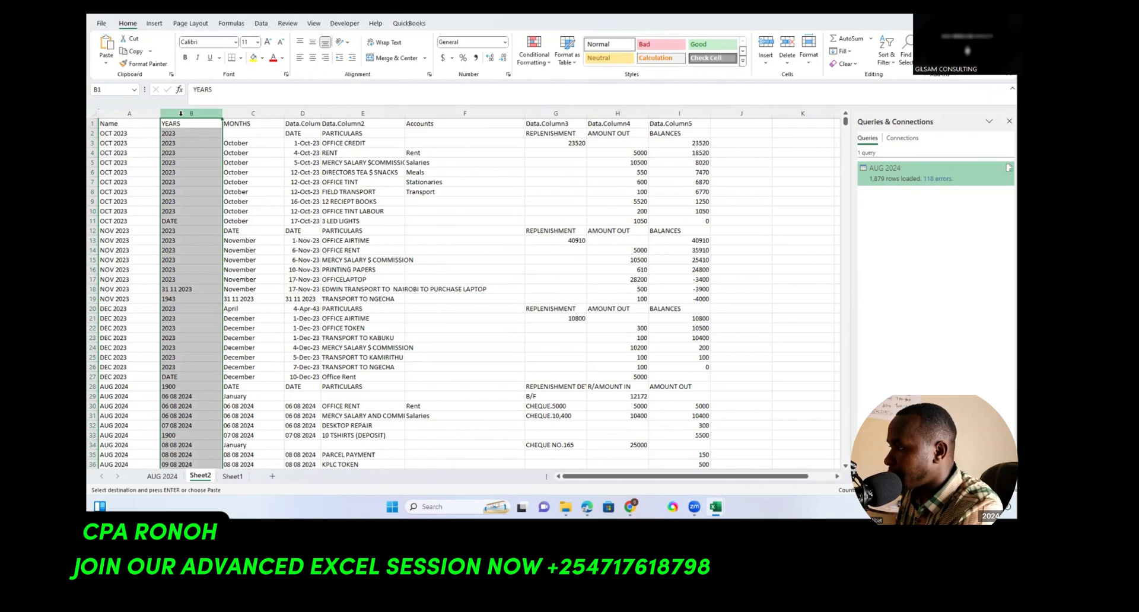
pyautogui.hotkey('ctrl', 'c')
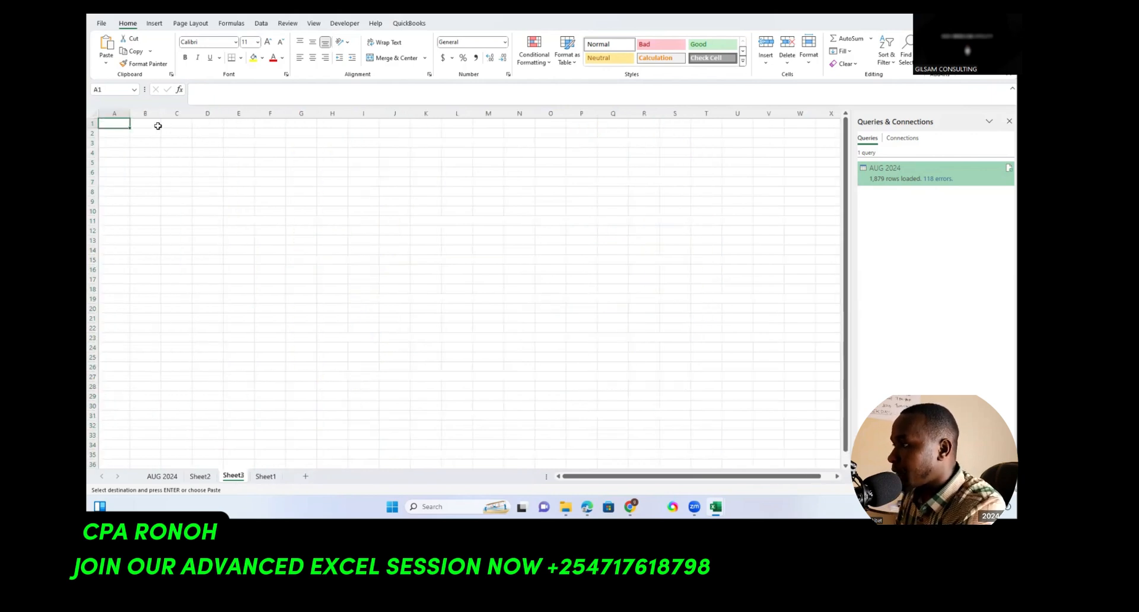
pyautogui.hotkey('ctrl', 'v')
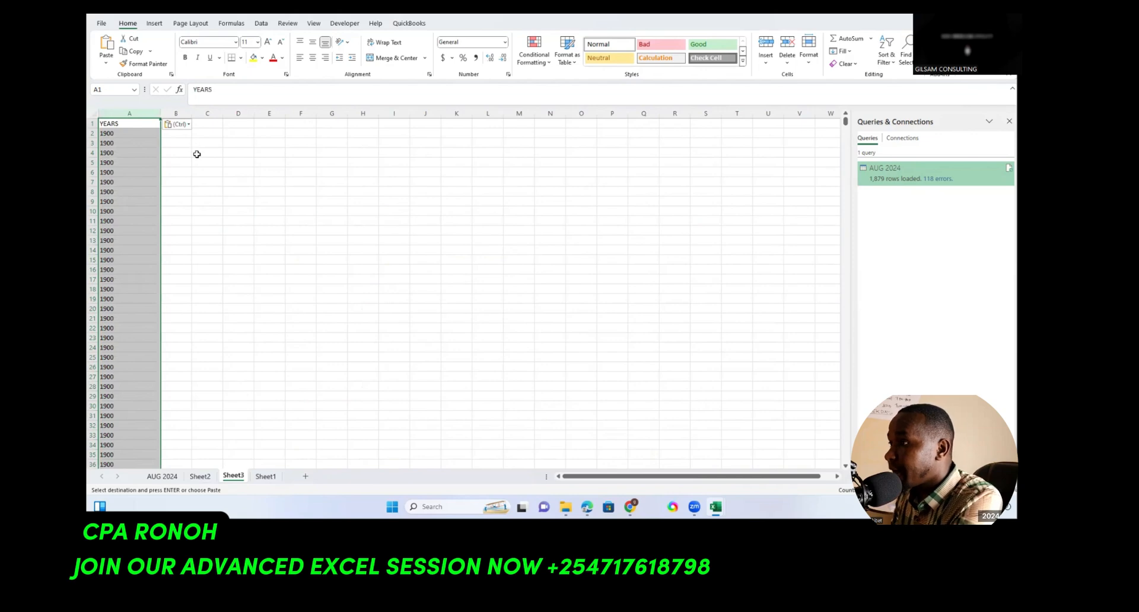
pyautogui.hotkey('ctrl', 'z')
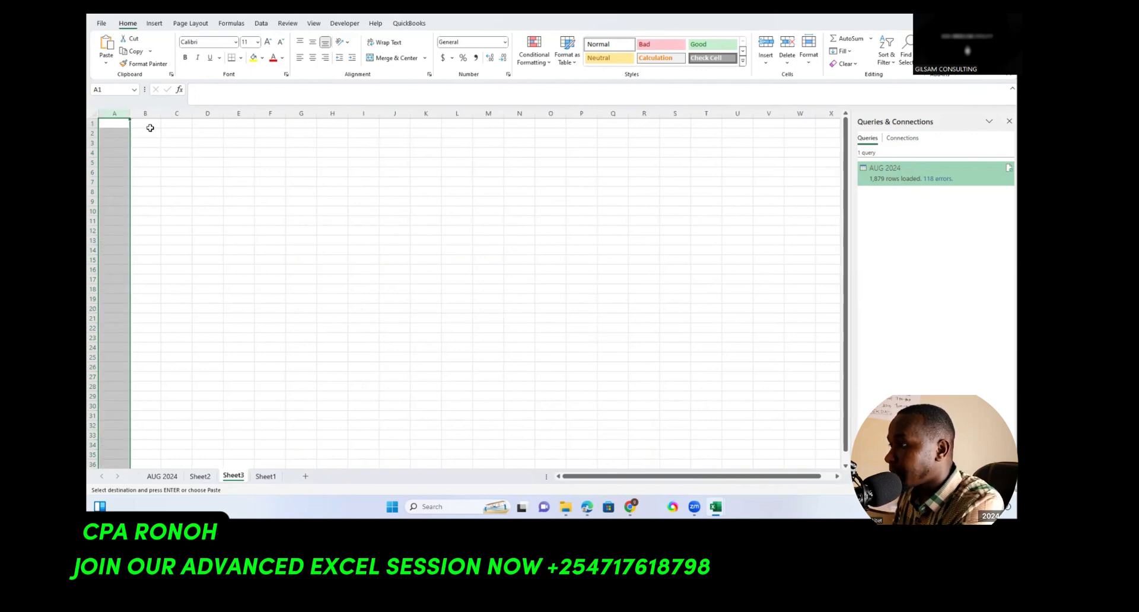
pyautogui.hotkey('ctrl', 'alt', 'v')
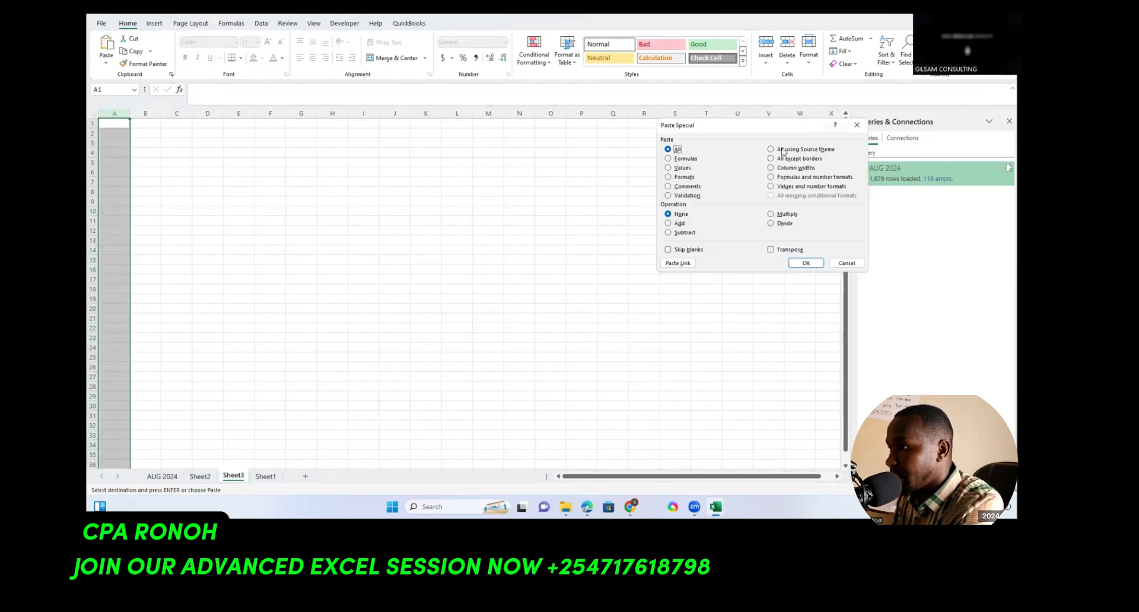